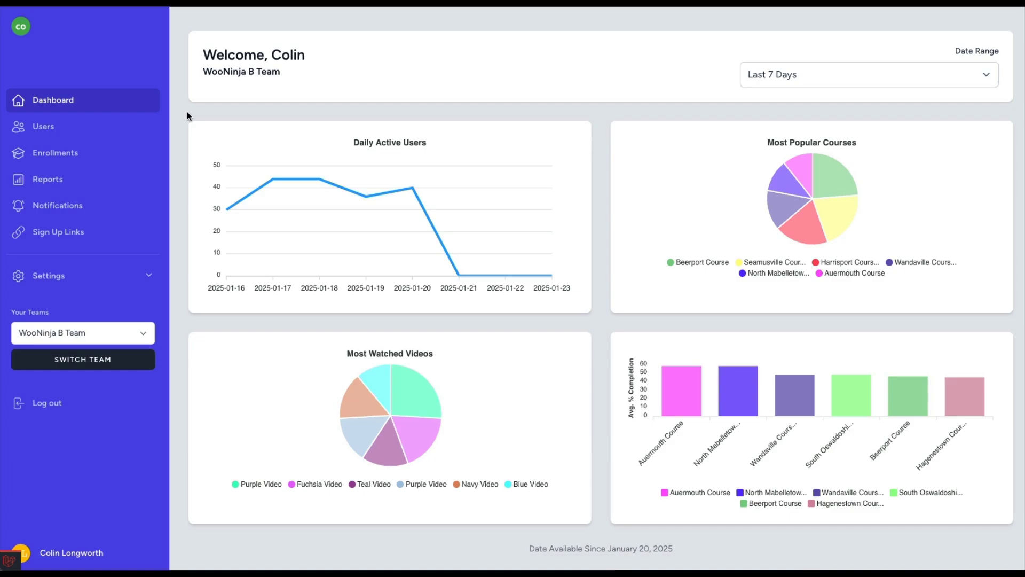
# Step: Open the admin area's user management and begin adding a user, entering the person's full name and e-mail address
pyautogui.click(91, 278)
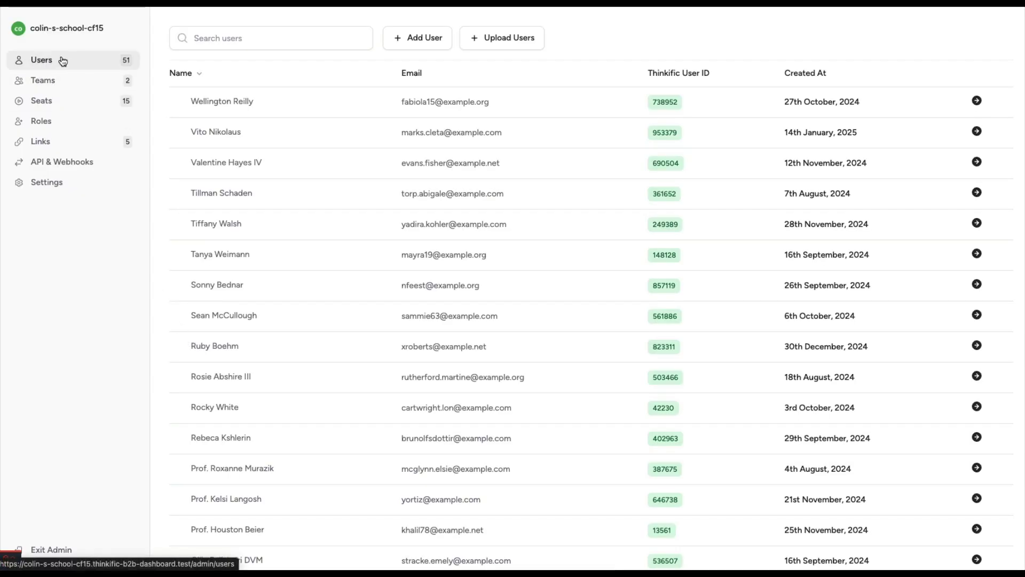
pyautogui.click(409, 38)
pyautogui.write('Ron Swanson')
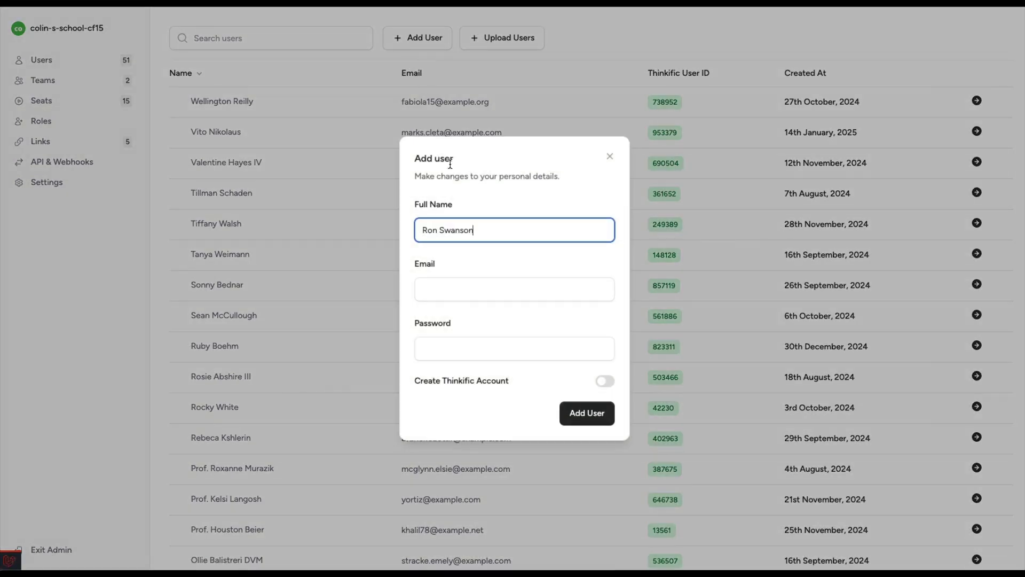
pyautogui.click(453, 290)
pyautogui.write('rom')
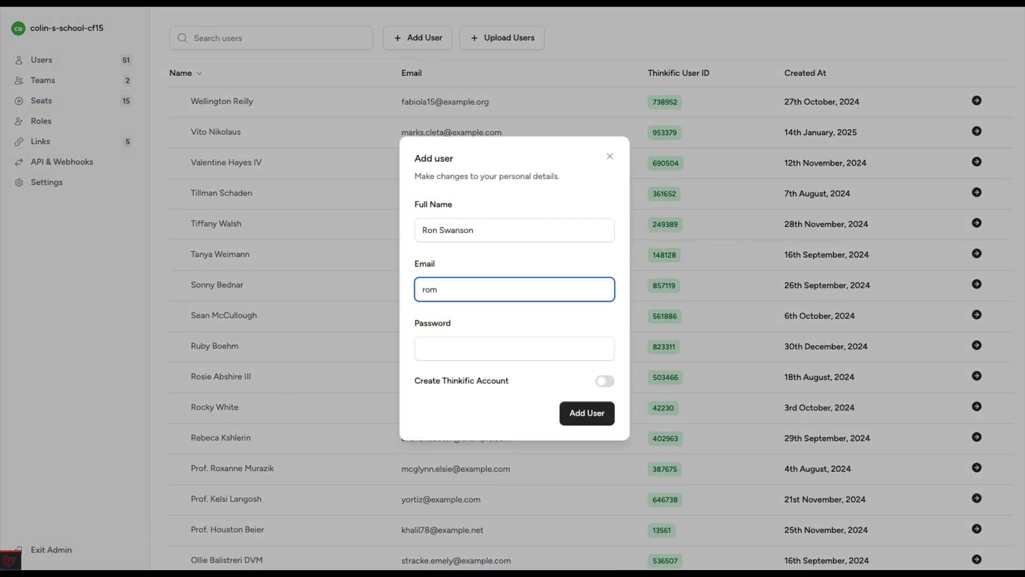
pyautogui.press('BackSpace')
pyautogui.write('n.swanson@example.com')
# Step: Enter the account password for the new user and submit the user form
pyautogui.click(456, 346)
pyautogui.write('•••')
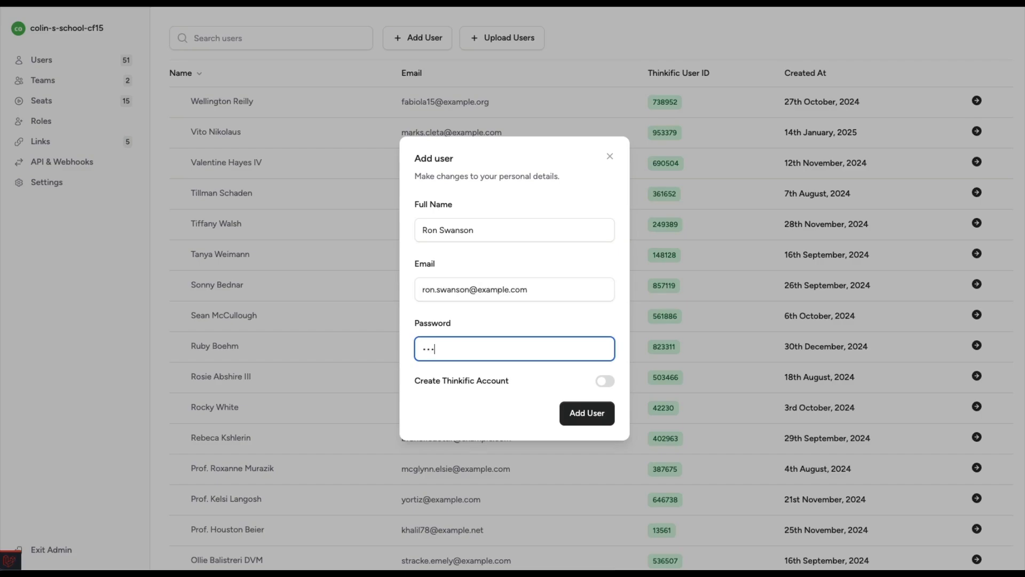
pyautogui.write('••••••••••')
pyautogui.click(590, 412)
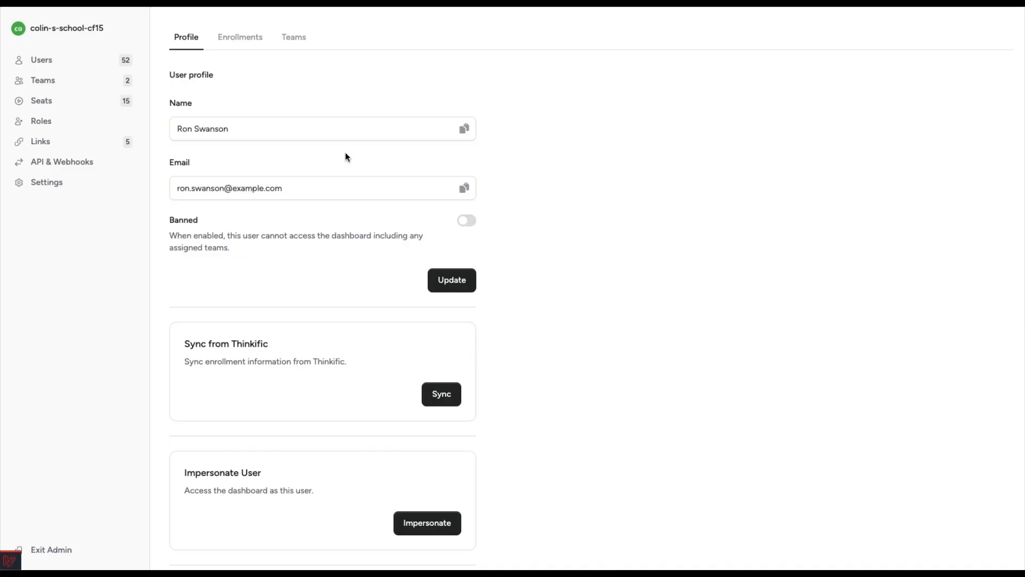
pyautogui.scroll(-3, 345, 155)
pyautogui.scroll(3, 345, 155)
# Step: Create a team named "Swanson Real Estate" with the newly added user as its owner
pyautogui.click(71, 83)
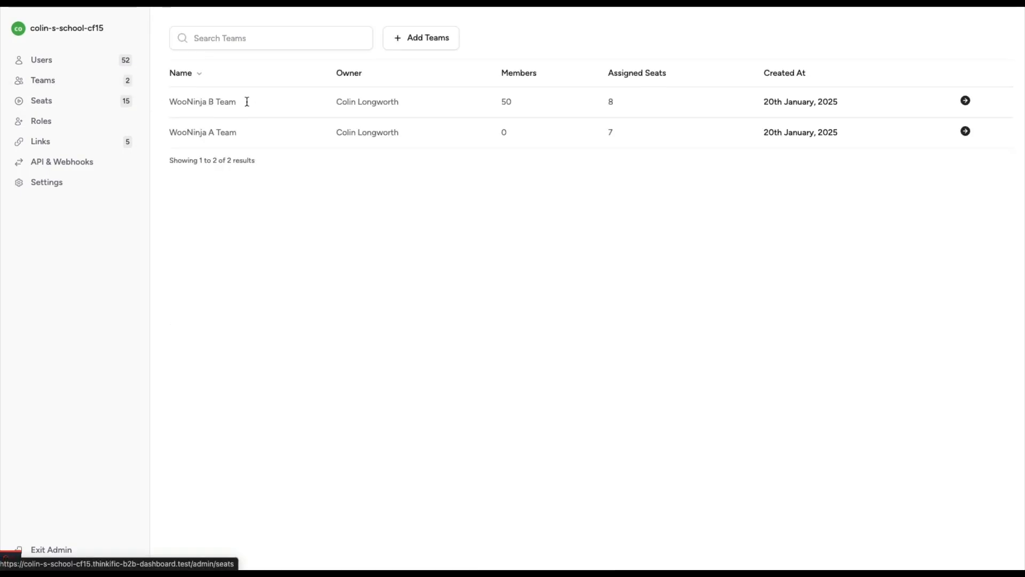
pyautogui.click(405, 44)
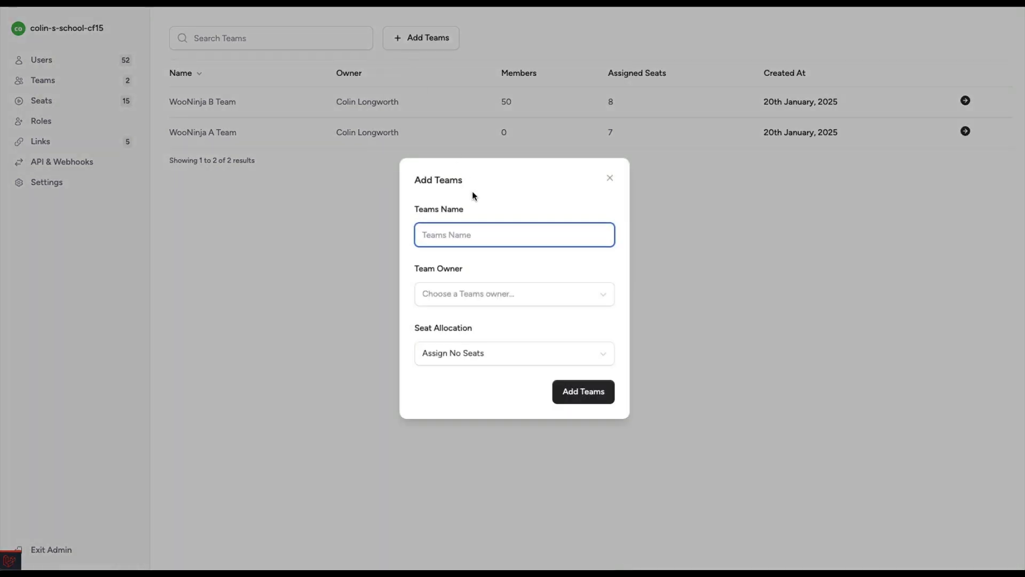
pyautogui.write('Swanson  Real Estate')
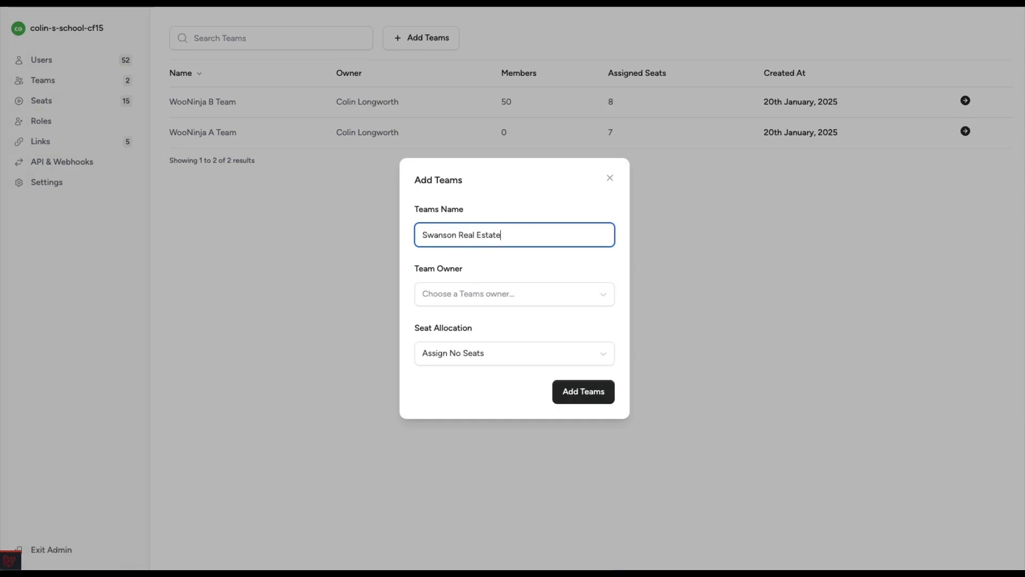
pyautogui.click(464, 293)
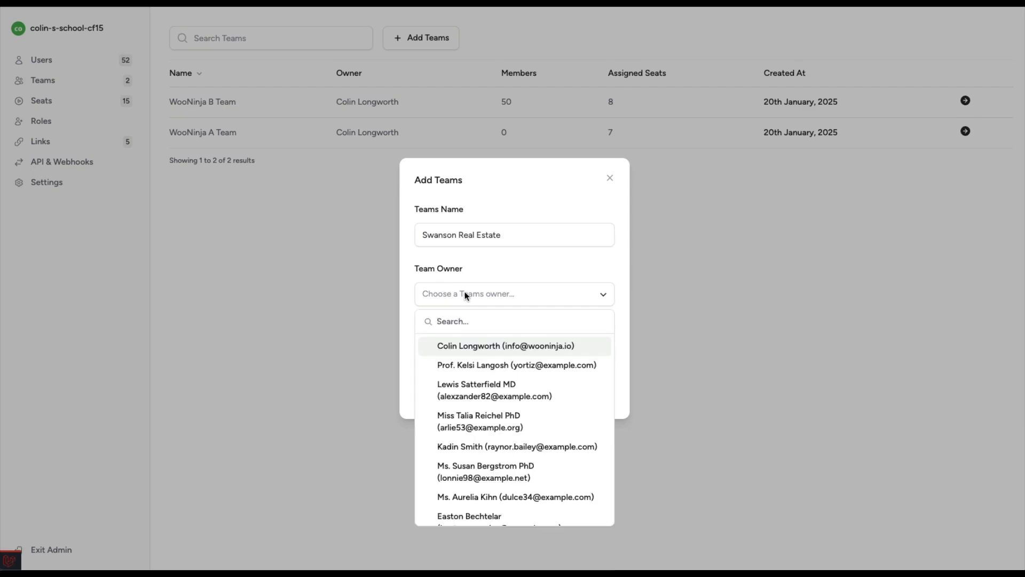
pyautogui.write('ron')
pyautogui.click(495, 345)
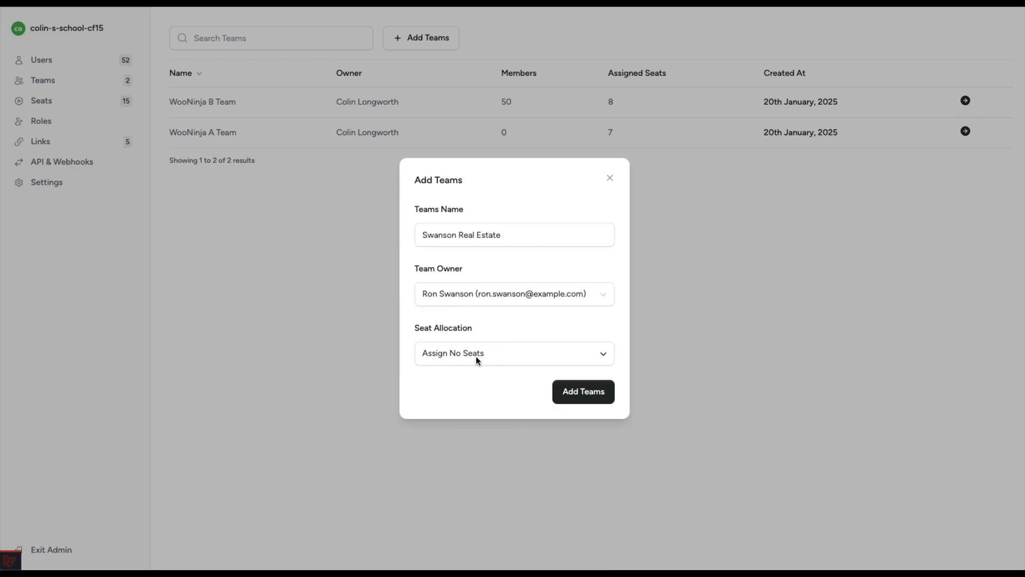
pyautogui.click(586, 391)
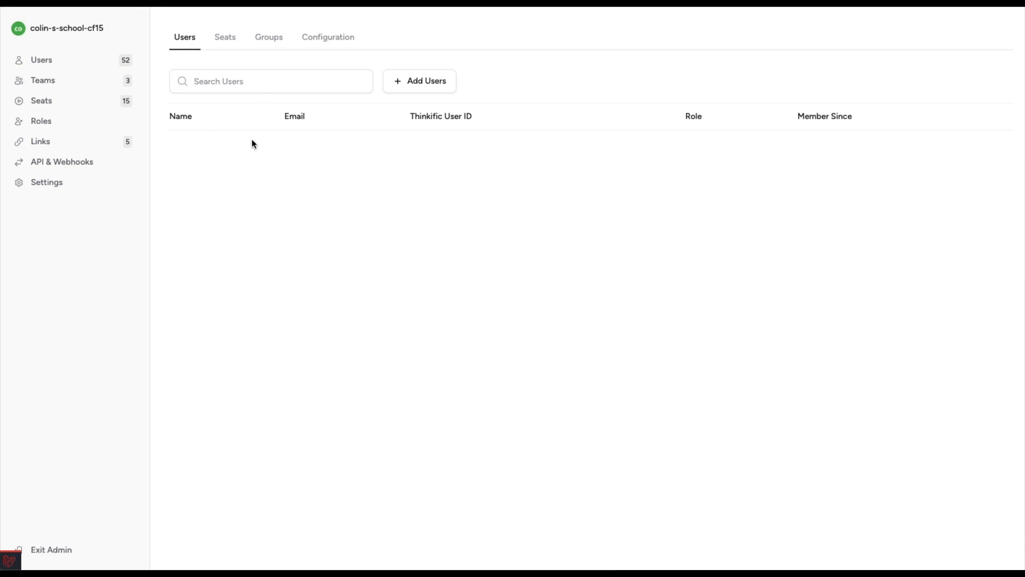
# Step: Start a new seat named "Swanson / Closing Sale" and set its maximum seats to 30
pyautogui.click(71, 103)
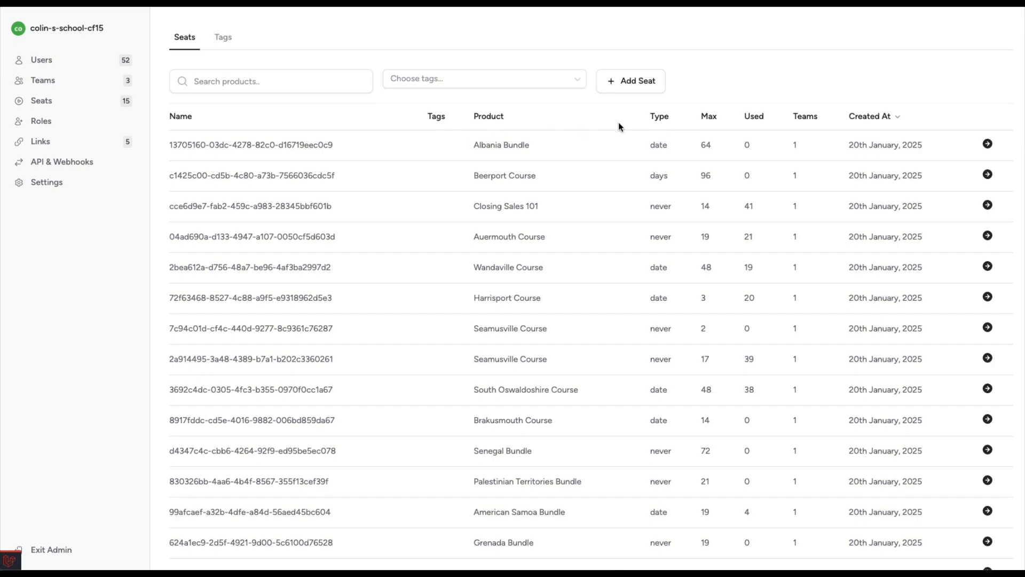
pyautogui.click(632, 91)
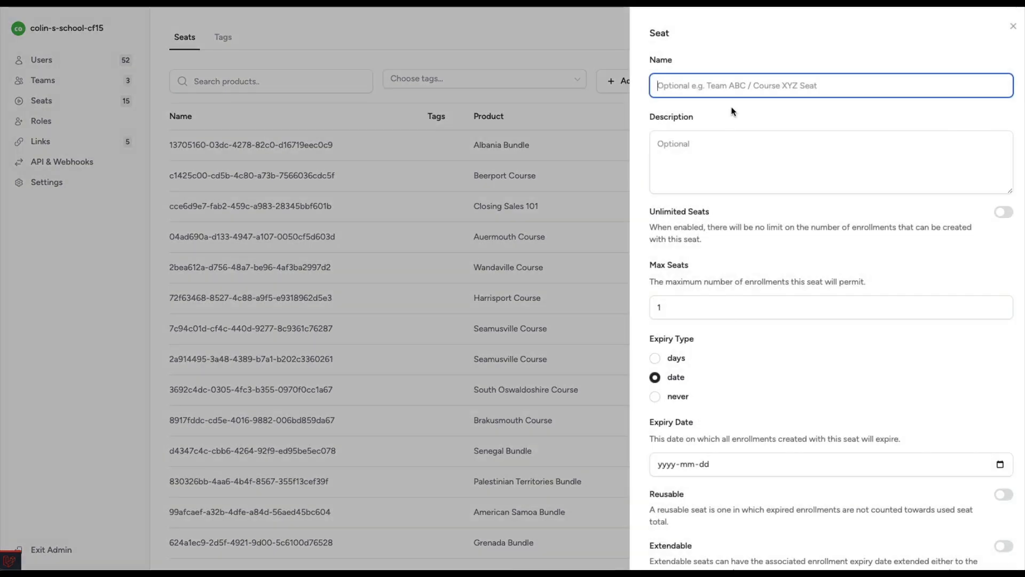
pyautogui.write('Swanson /')
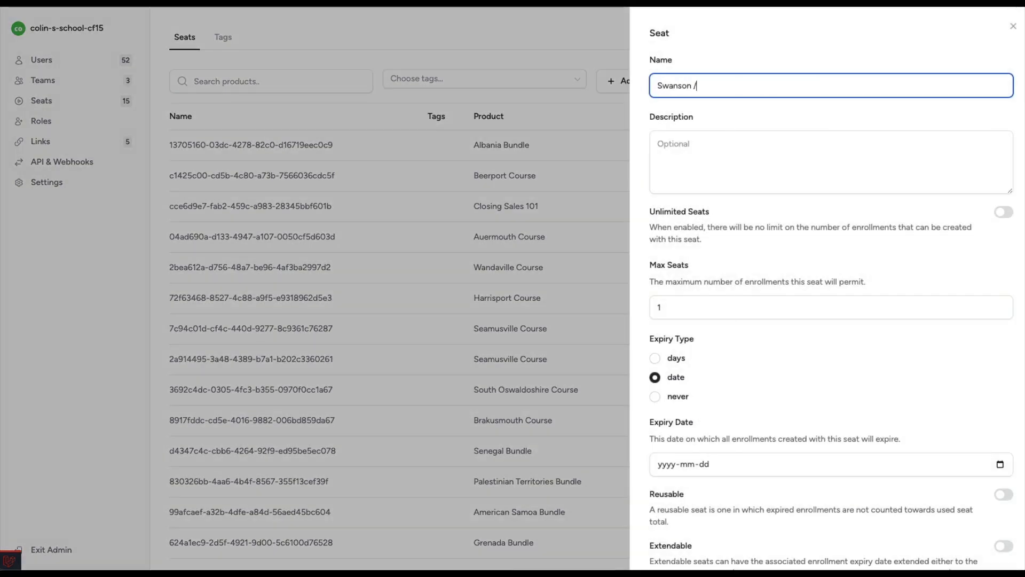
pyautogui.write(' Closing Sale')
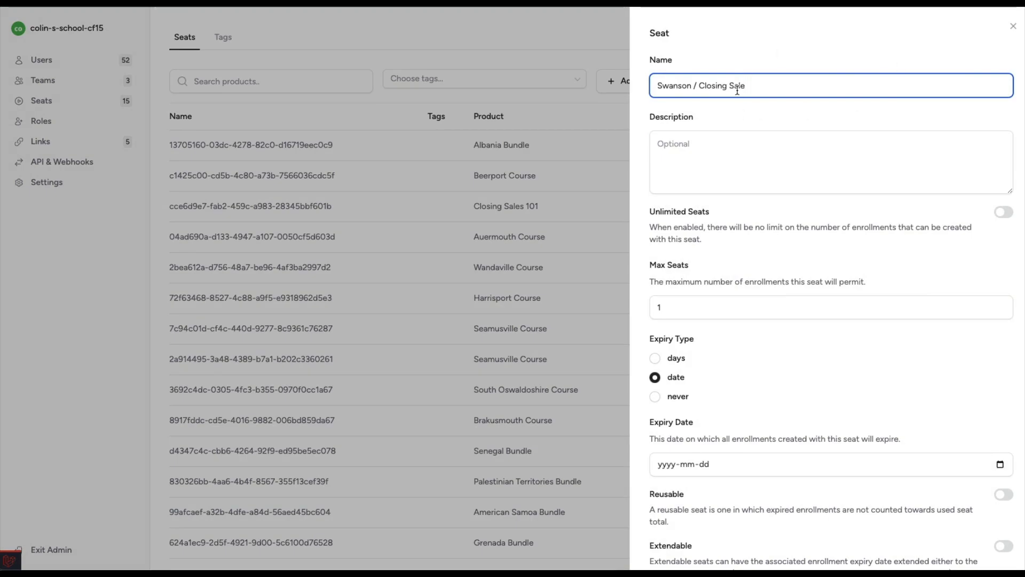
pyautogui.scroll(-1, 735, 169)
pyautogui.click(683, 287)
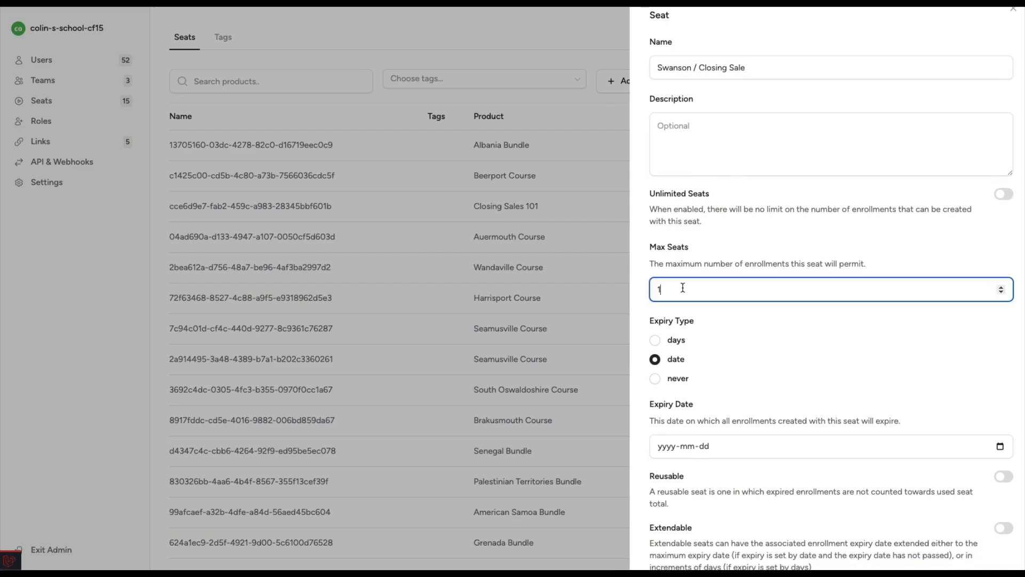
pyautogui.press('BackSpace')
pyautogui.write('30')
# Step: Set the seat's expiry type to days, with 365 days to expiry
pyautogui.click(654, 341)
pyautogui.scroll(-2, 720, 345)
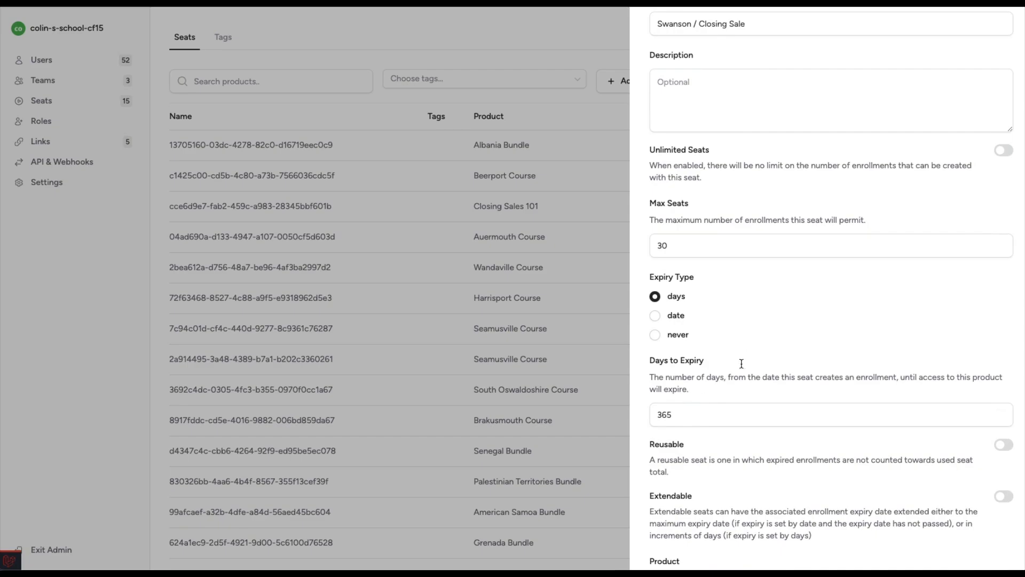
pyautogui.click(676, 415)
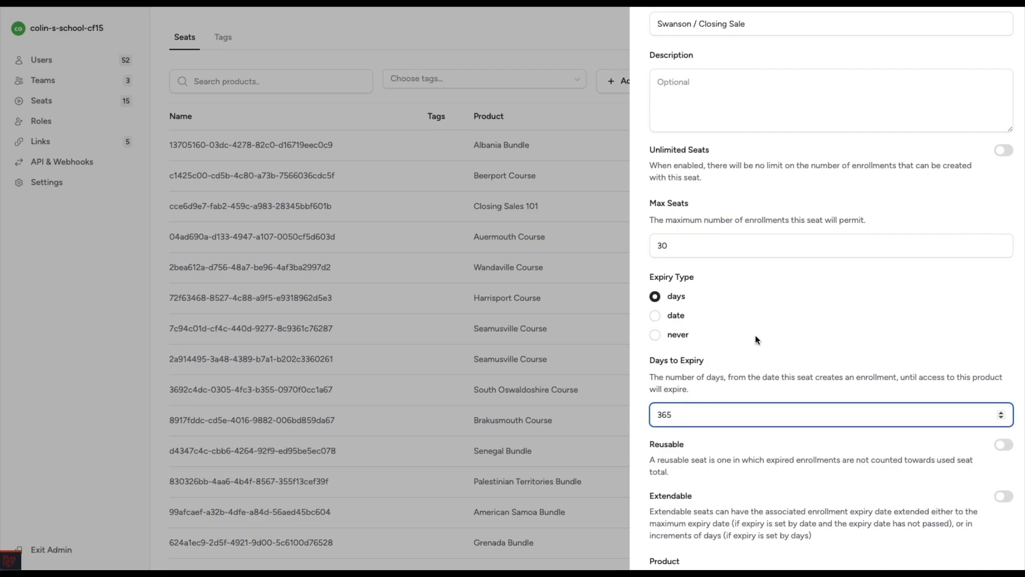
pyautogui.scroll(-5, 757, 340)
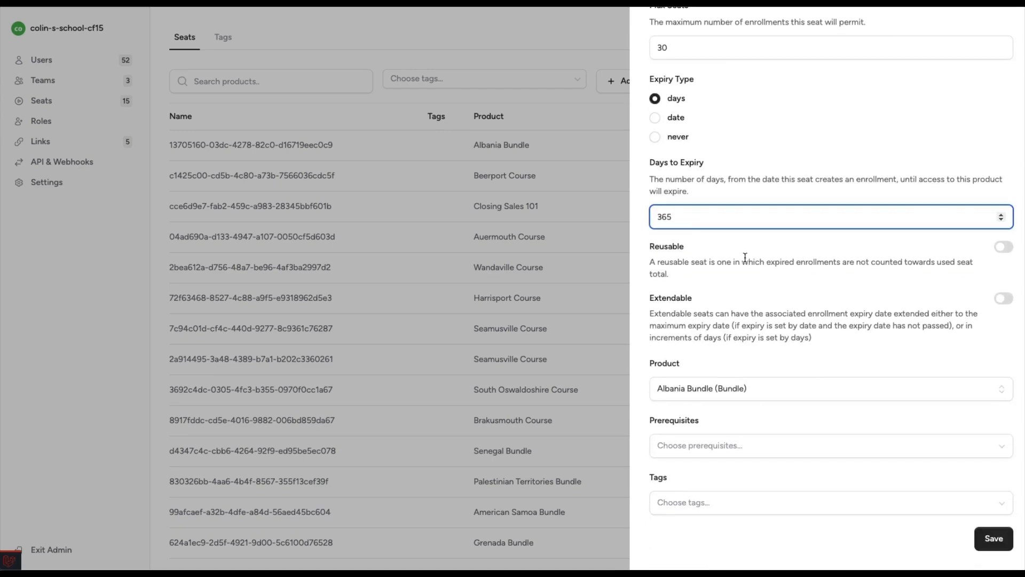
# Step: Assign the product Closing Sales 101 (Course) to the seat and save it
pyautogui.click(716, 388)
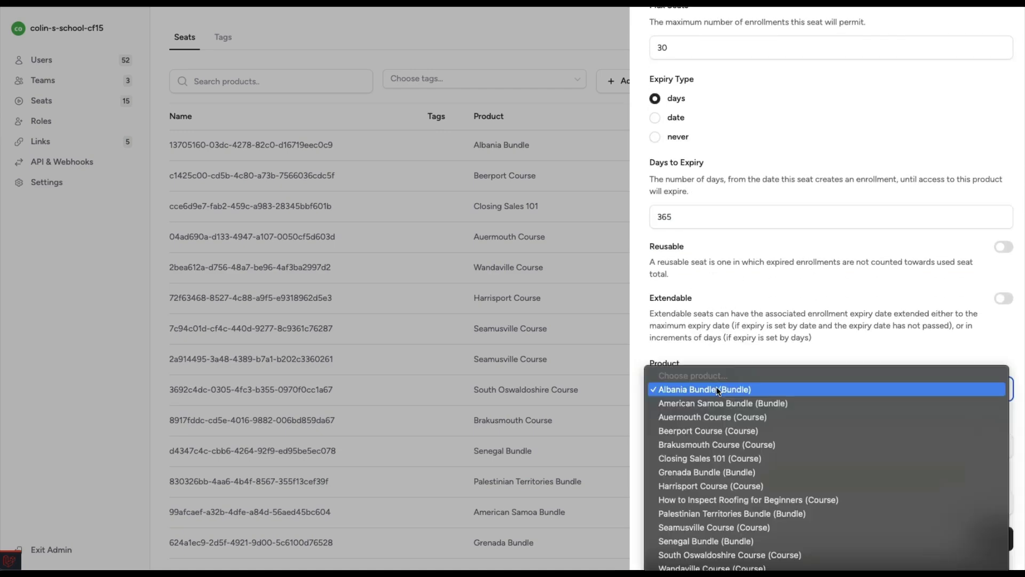
pyautogui.click(710, 458)
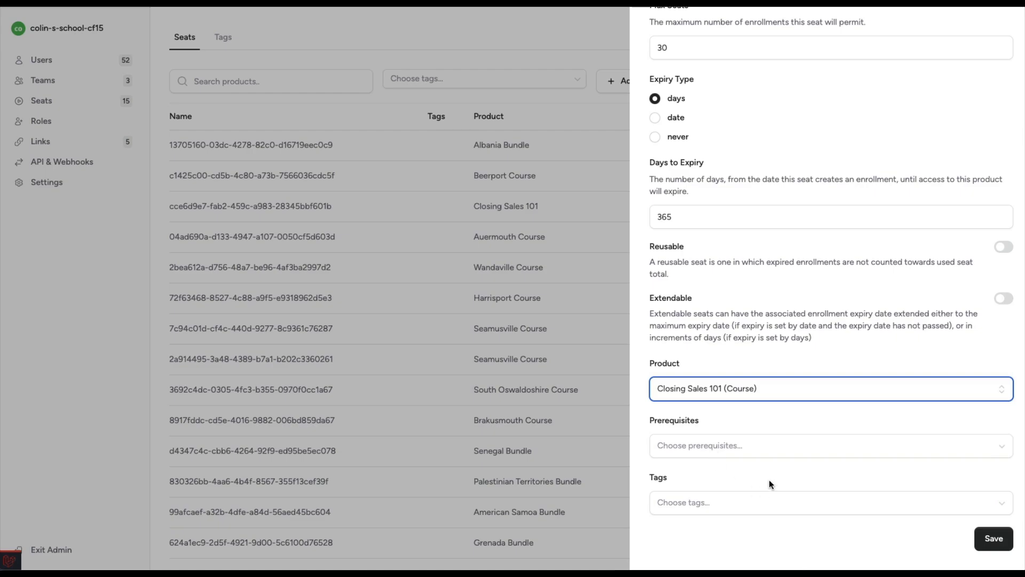
pyautogui.scroll(5, 769, 481)
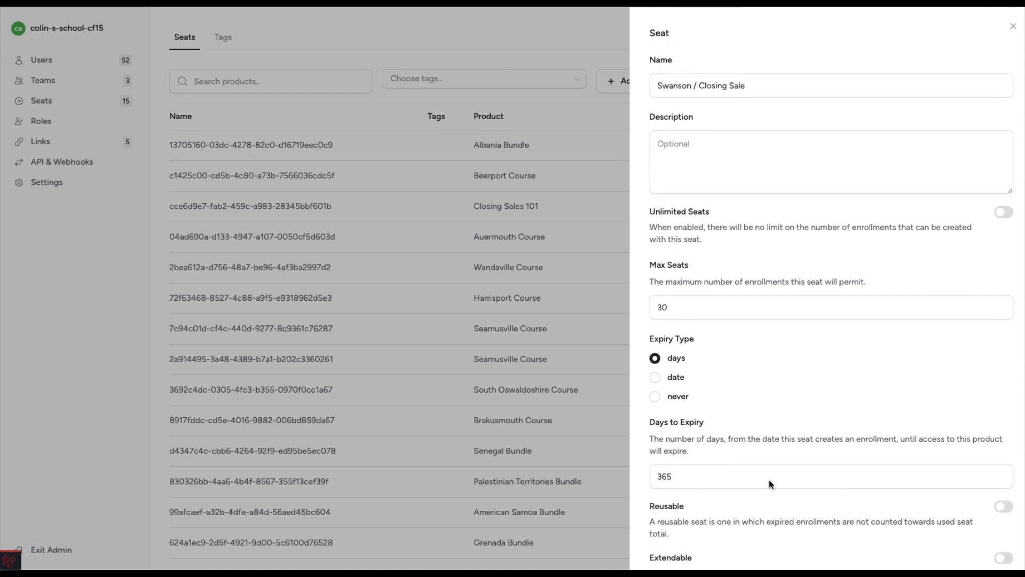
pyautogui.scroll(-5, 769, 480)
pyautogui.click(989, 539)
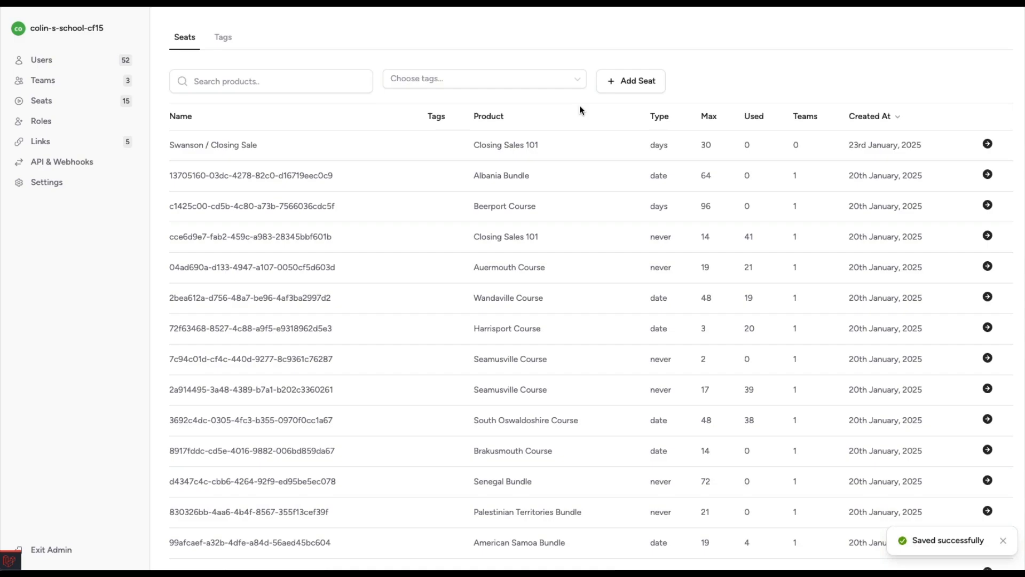
# Step: Start another seat named "Swanson / Roofing" and set its maximum seats to 15
pyautogui.click(661, 80)
pyautogui.write('S')
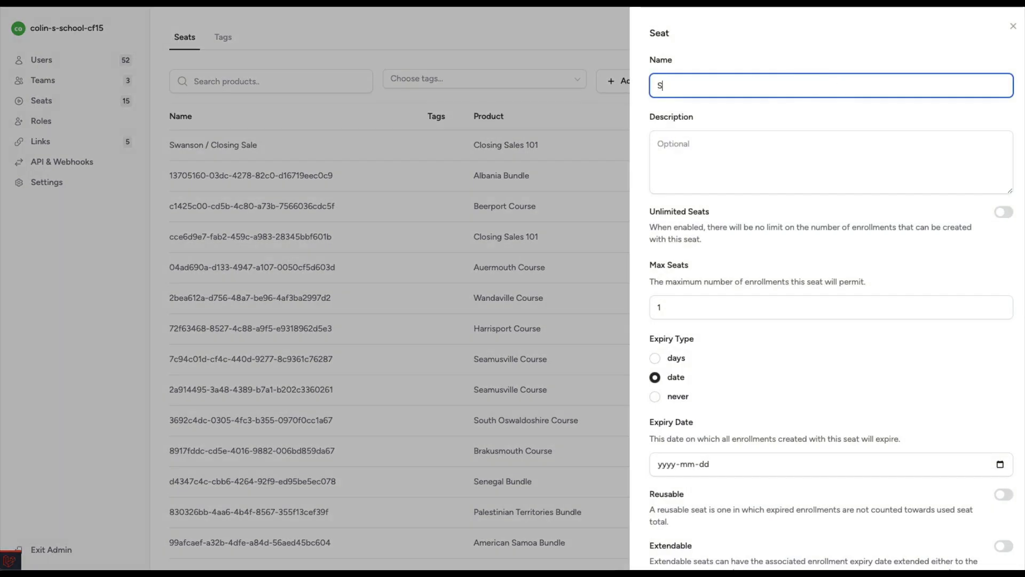
pyautogui.write('wanson / Roofing')
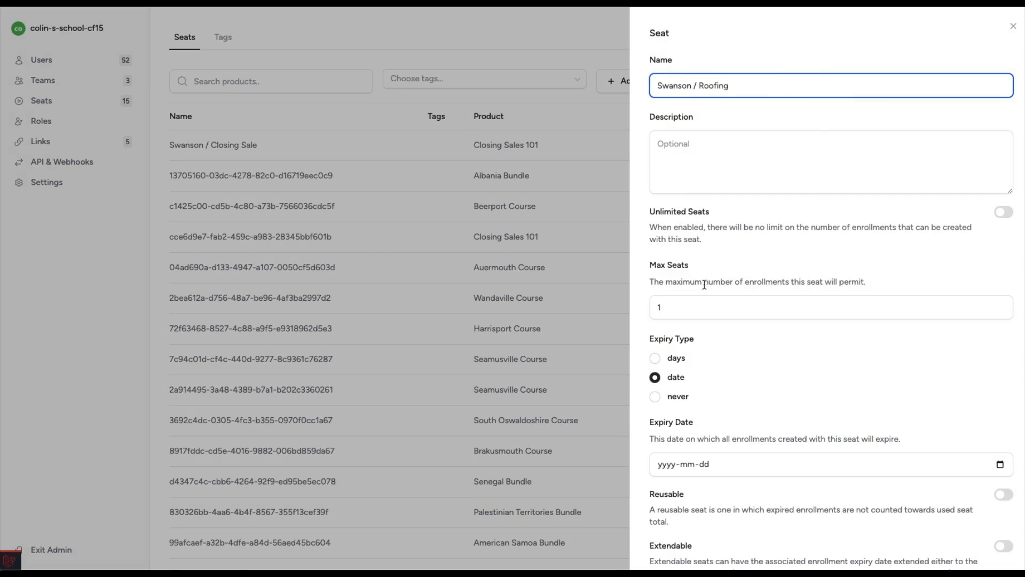
pyautogui.click(696, 305)
pyautogui.write('5')
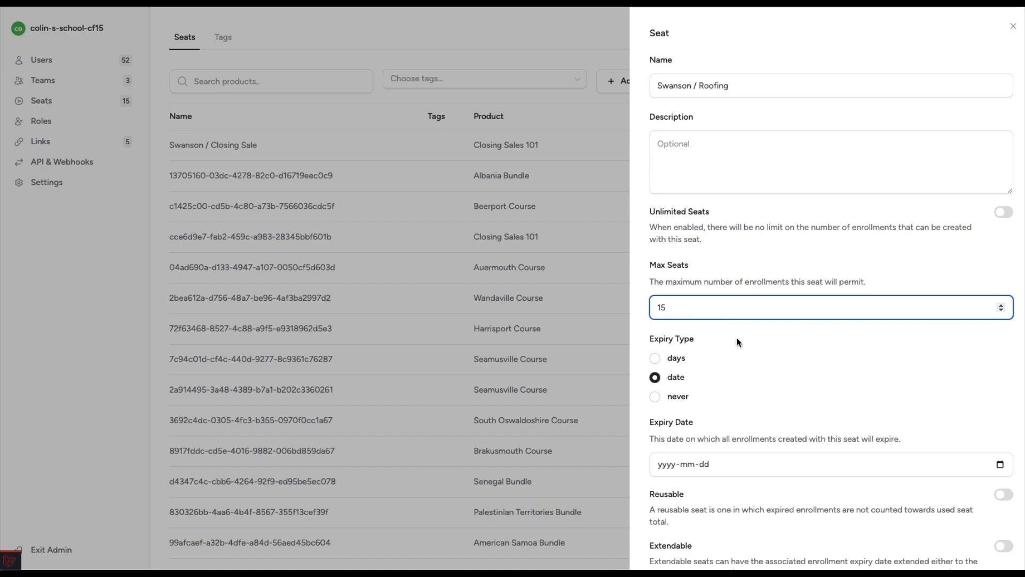
# Step: Set the Roofing seat's expiry date to 2025-12-31
pyautogui.scroll(-1, 702, 373)
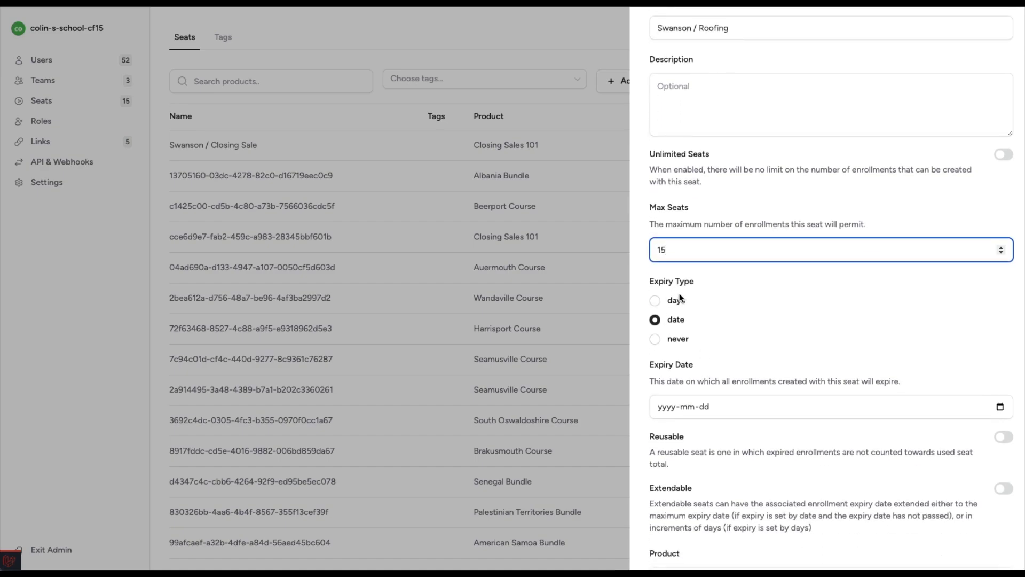
pyautogui.click(701, 408)
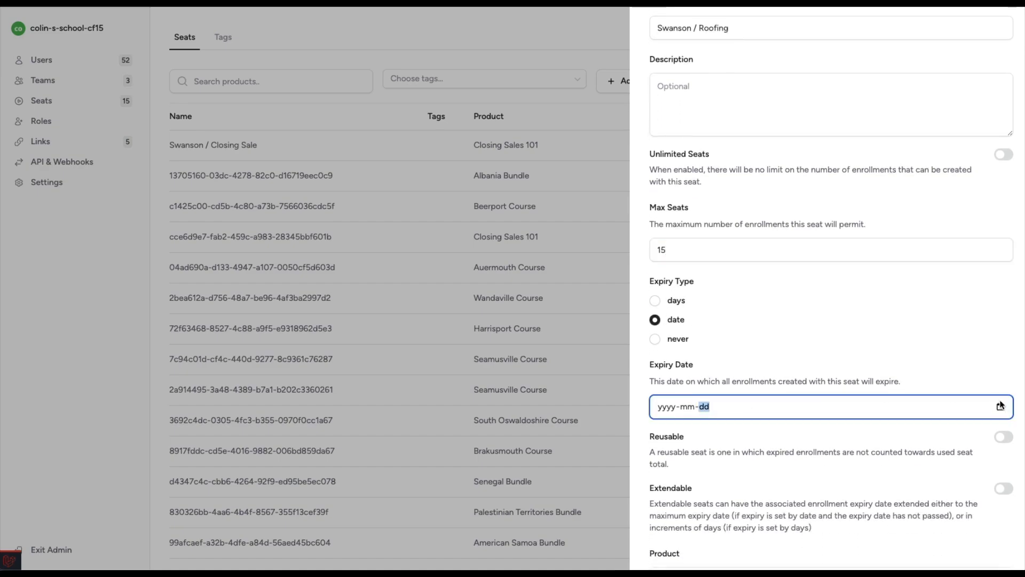
pyautogui.click(1000, 407)
pyautogui.click(768, 435)
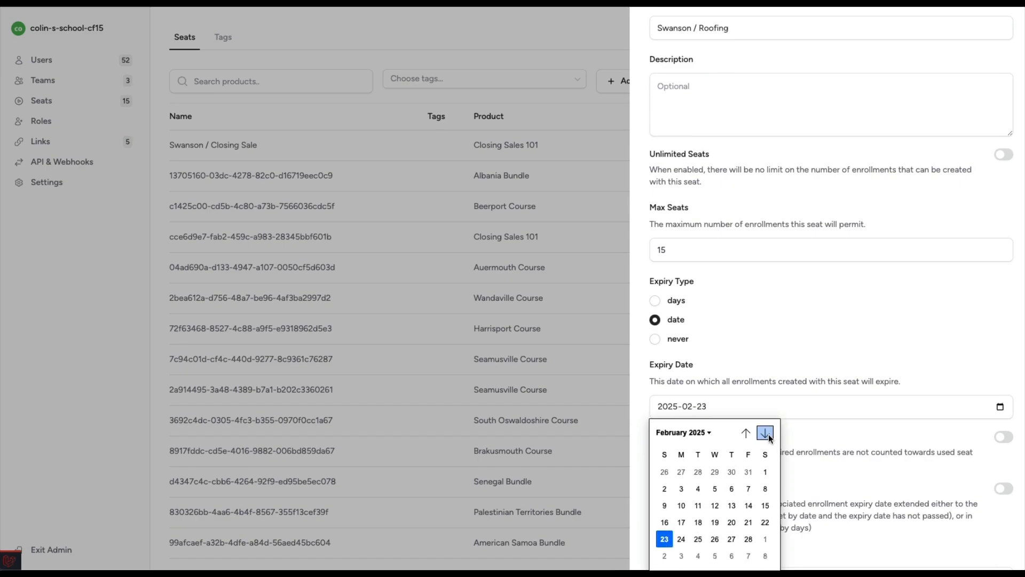
pyautogui.click(769, 435)
pyautogui.click(768, 435)
pyautogui.click(768, 435)
pyautogui.click(768, 435)
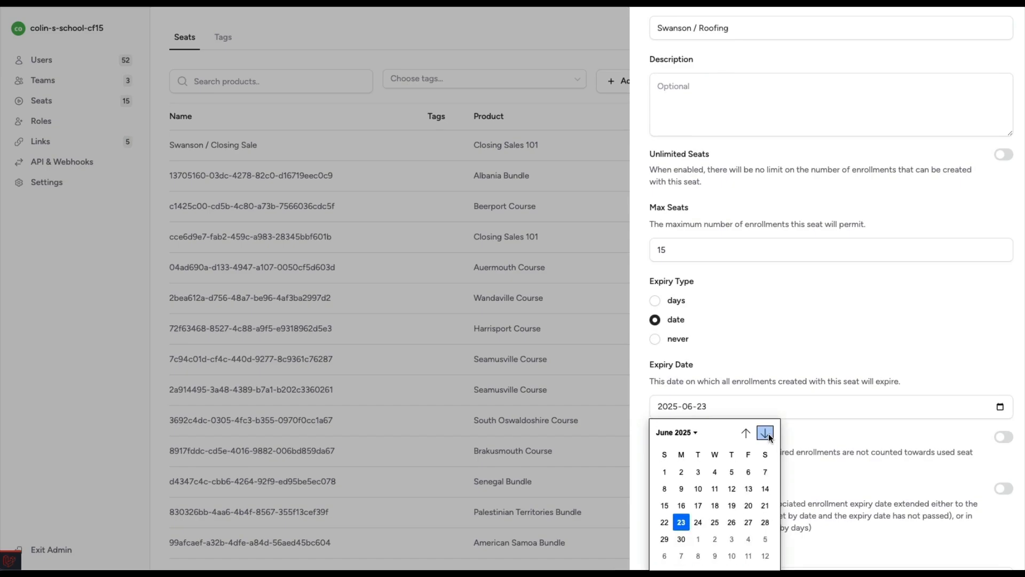
pyautogui.click(769, 435)
pyautogui.click(768, 435)
pyautogui.click(769, 435)
pyautogui.click(769, 435)
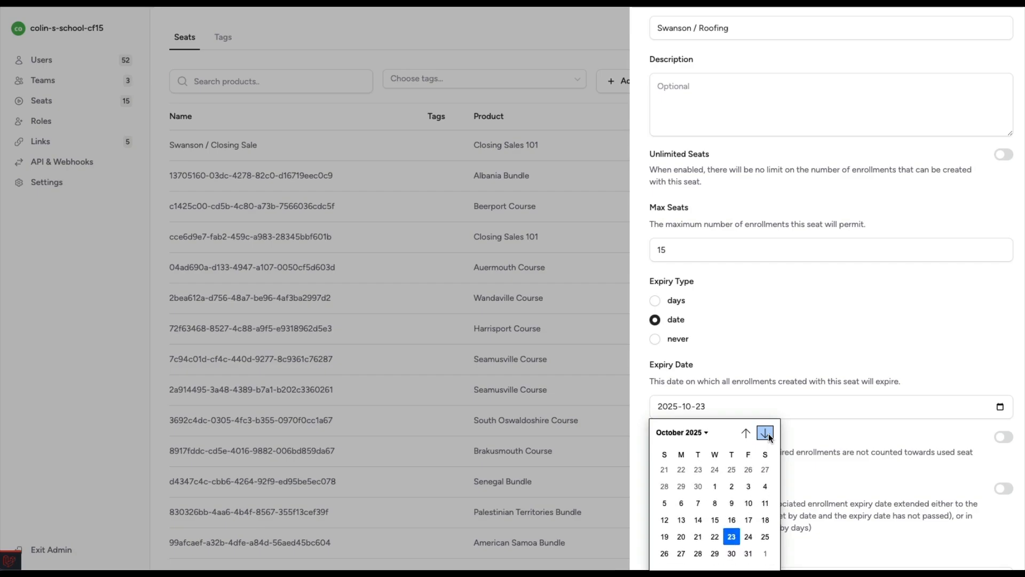
pyautogui.click(768, 435)
pyautogui.click(768, 435)
pyautogui.scroll(-2, 716, 507)
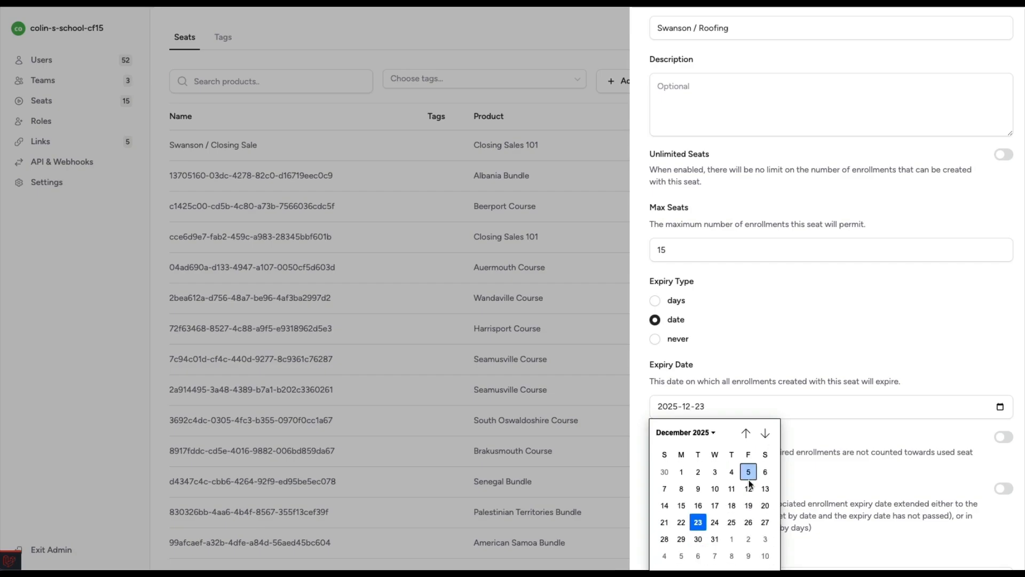
pyautogui.click(715, 540)
# Step: Choose How to Inspect Roofing for Beginners (Course) as the Roofing seat's product
pyautogui.scroll(-5, 892, 366)
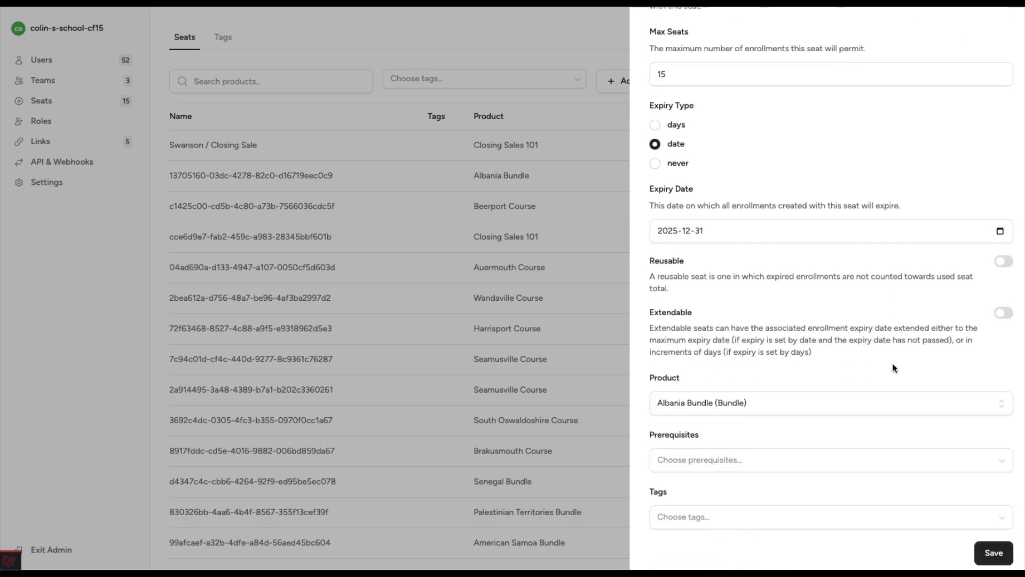
pyautogui.click(754, 389)
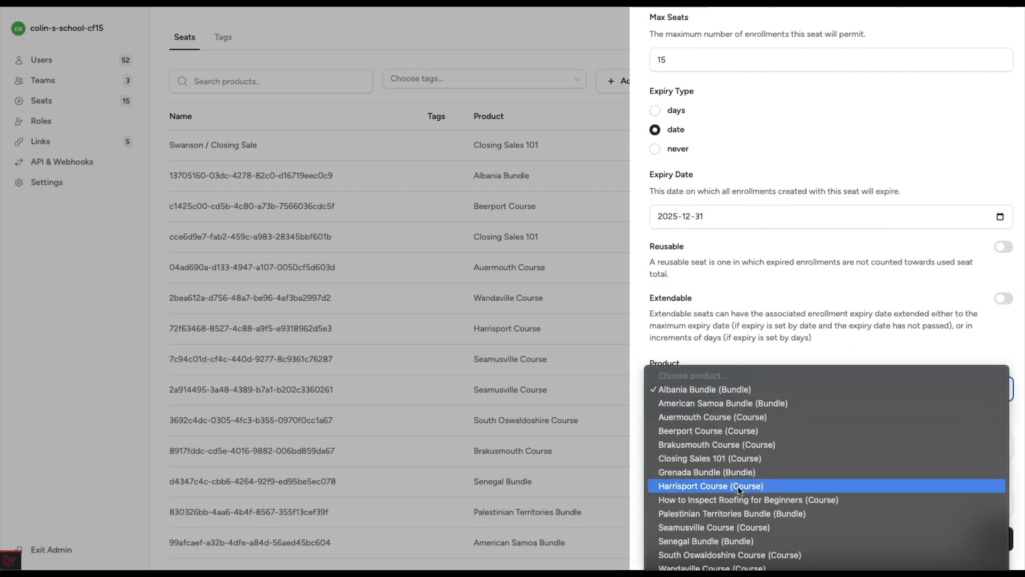
pyautogui.click(738, 500)
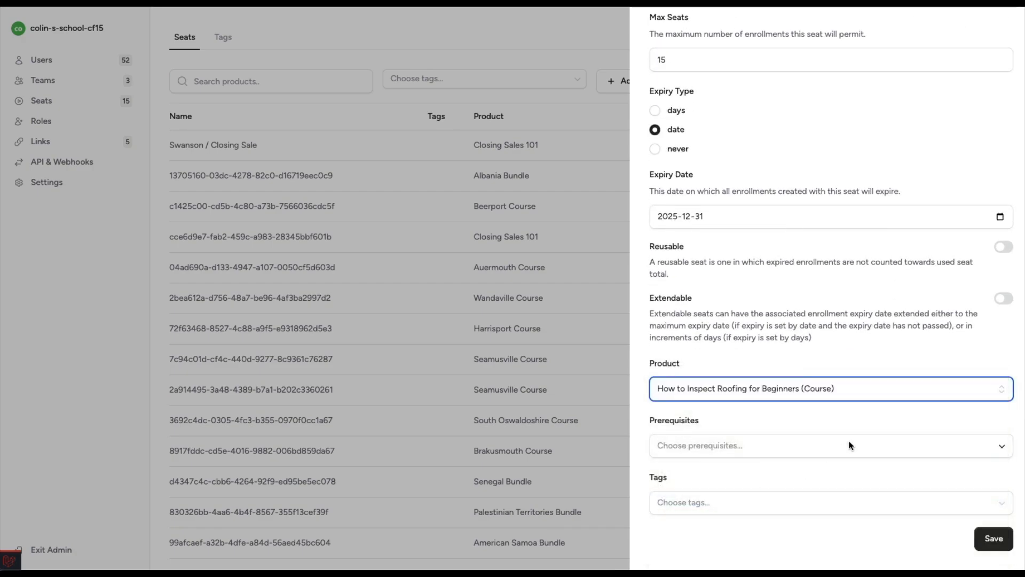
# Step: Review the Swanson / Roofing seat's settings and save the seat
pyautogui.click(866, 344)
pyautogui.scroll(5, 866, 346)
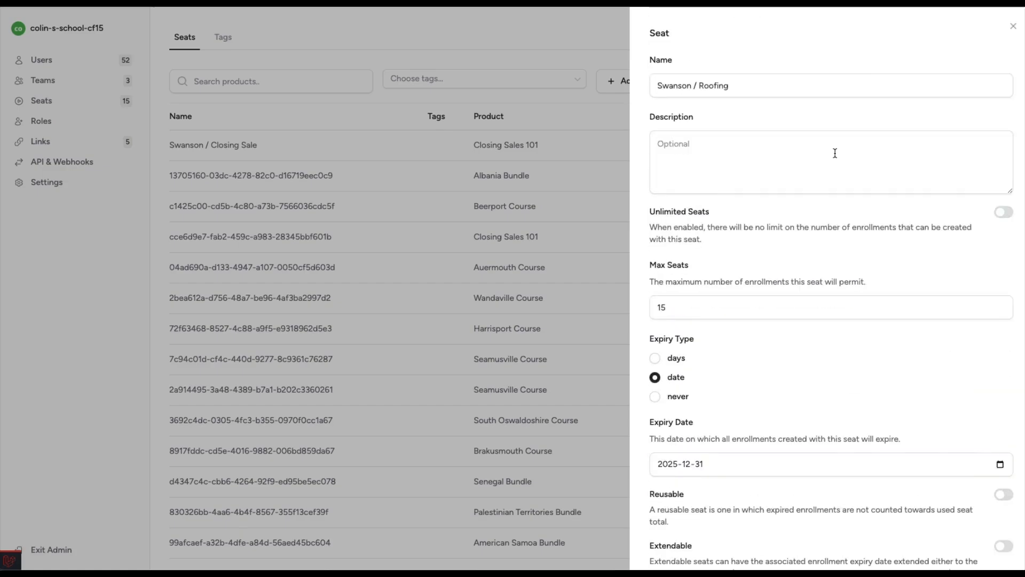
pyautogui.scroll(-5, 835, 154)
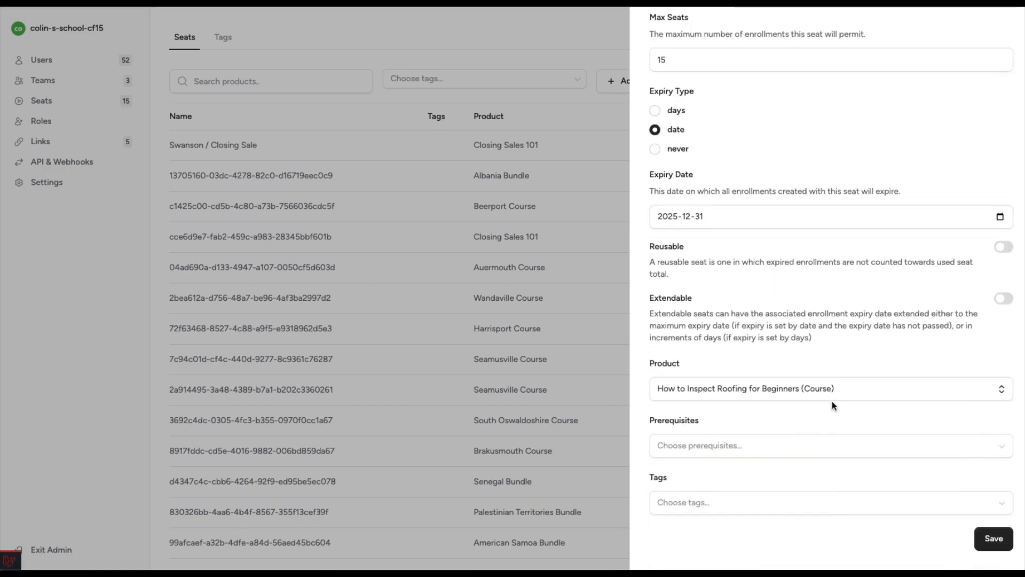
pyautogui.click(997, 541)
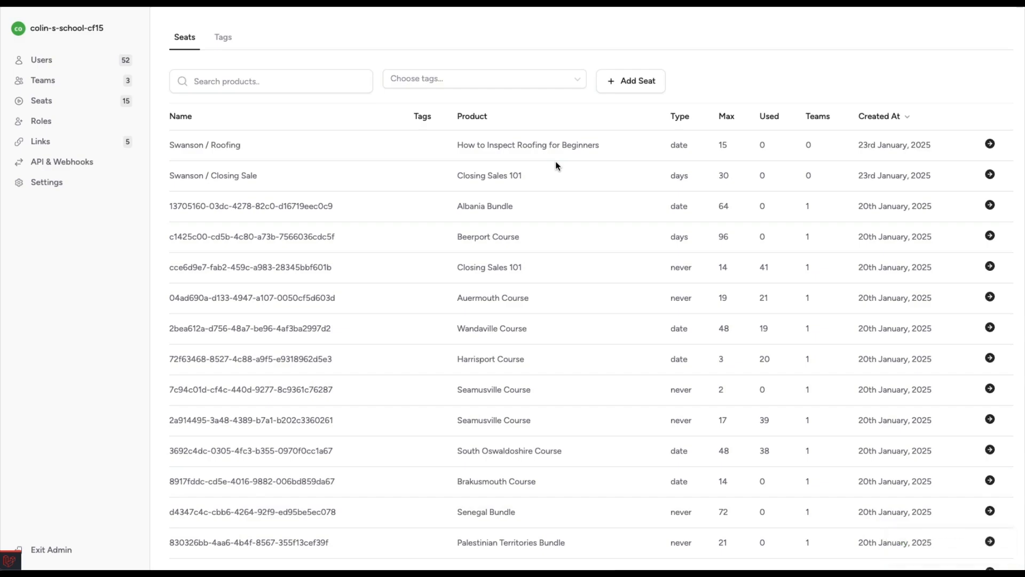
# Step: Assign the Swanson / Closing Sale seat to the Swanson Real Estate team
pyautogui.click(991, 176)
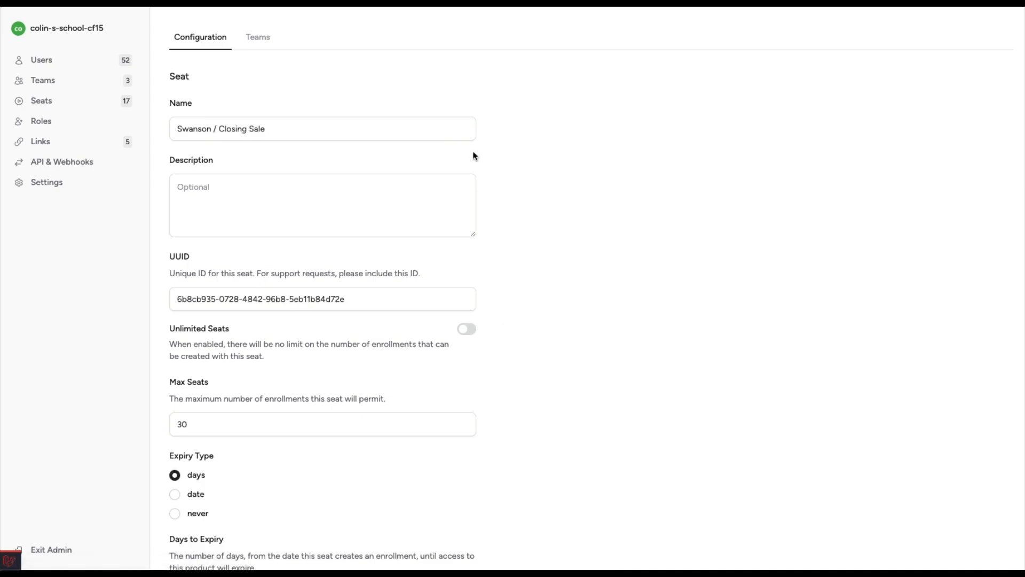
pyautogui.click(259, 38)
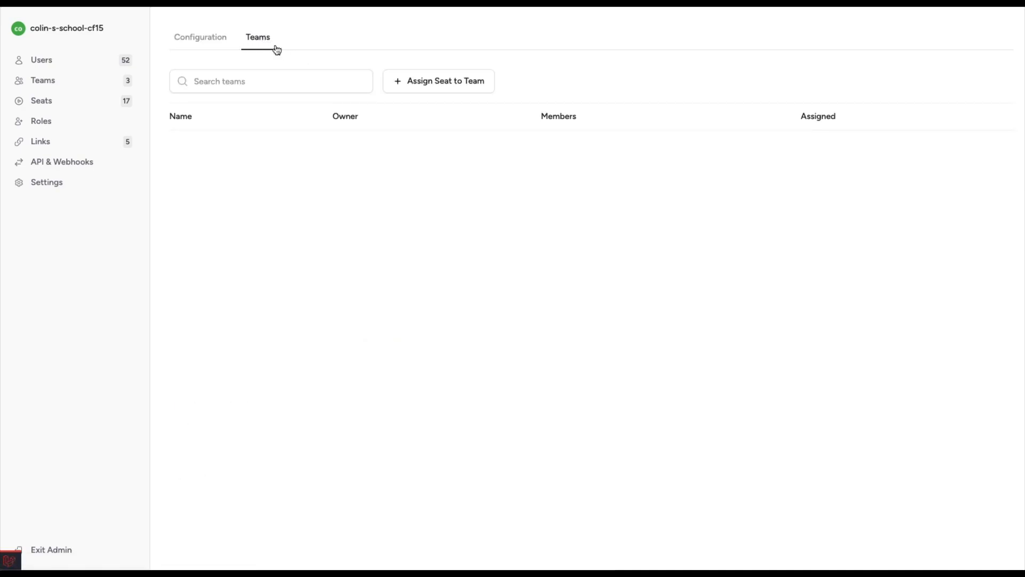
pyautogui.click(421, 84)
pyautogui.click(482, 283)
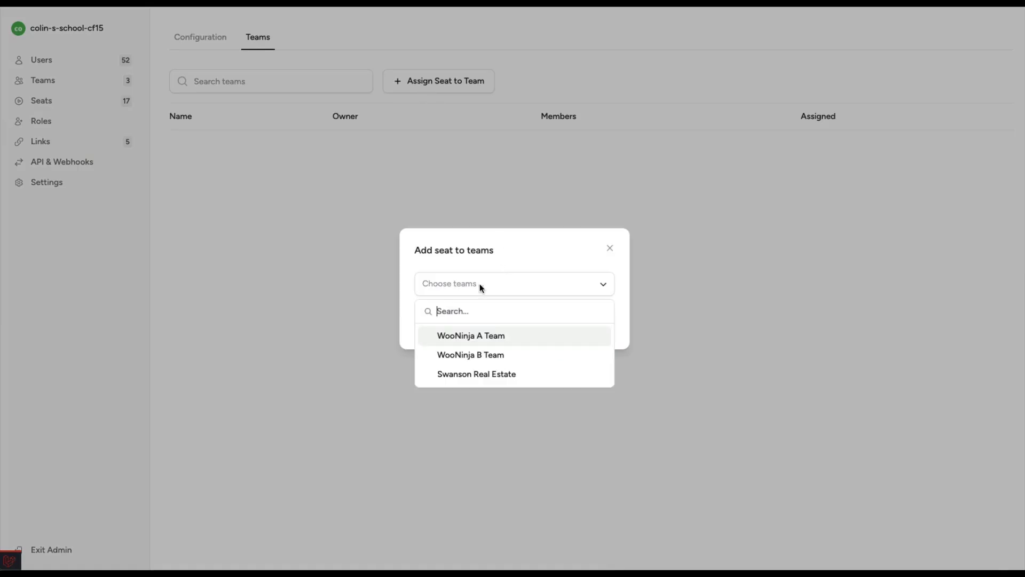
pyautogui.click(481, 370)
pyautogui.click(599, 333)
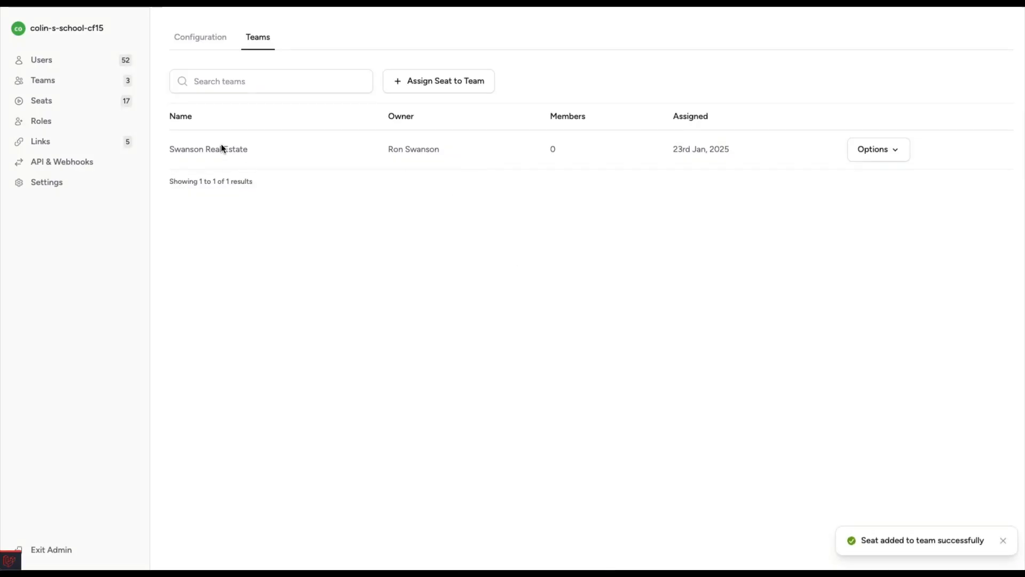
# Step: Assign the Swanson / Roofing seat to the Swanson Real Estate team
pyautogui.click(67, 99)
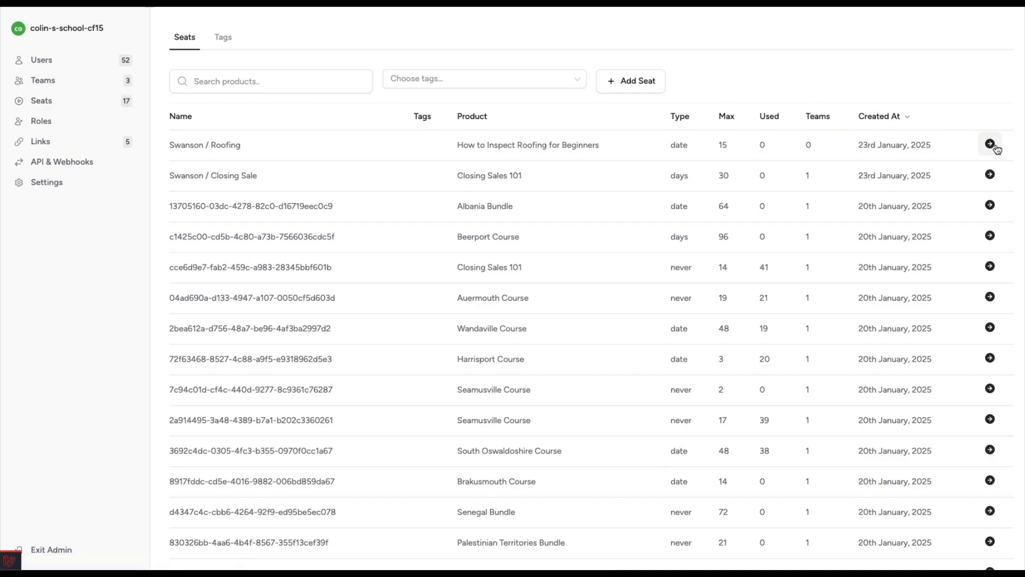
pyautogui.click(991, 144)
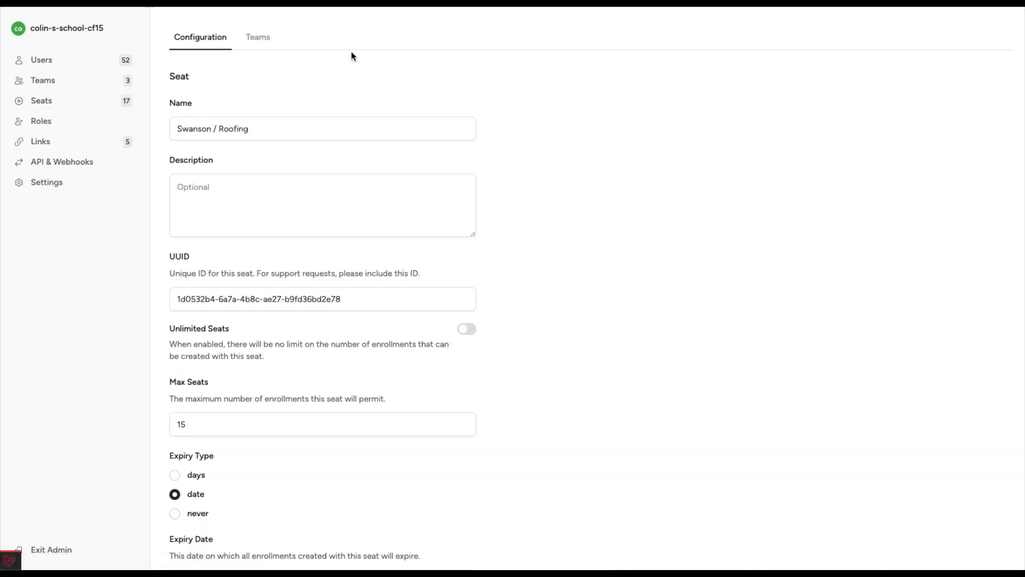
pyautogui.click(263, 40)
pyautogui.click(451, 88)
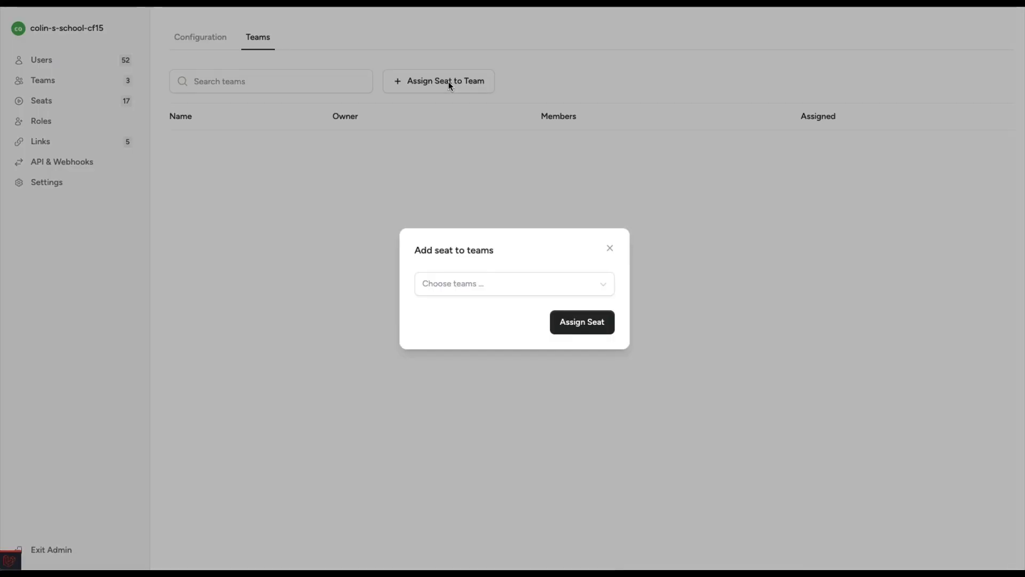
pyautogui.click(480, 292)
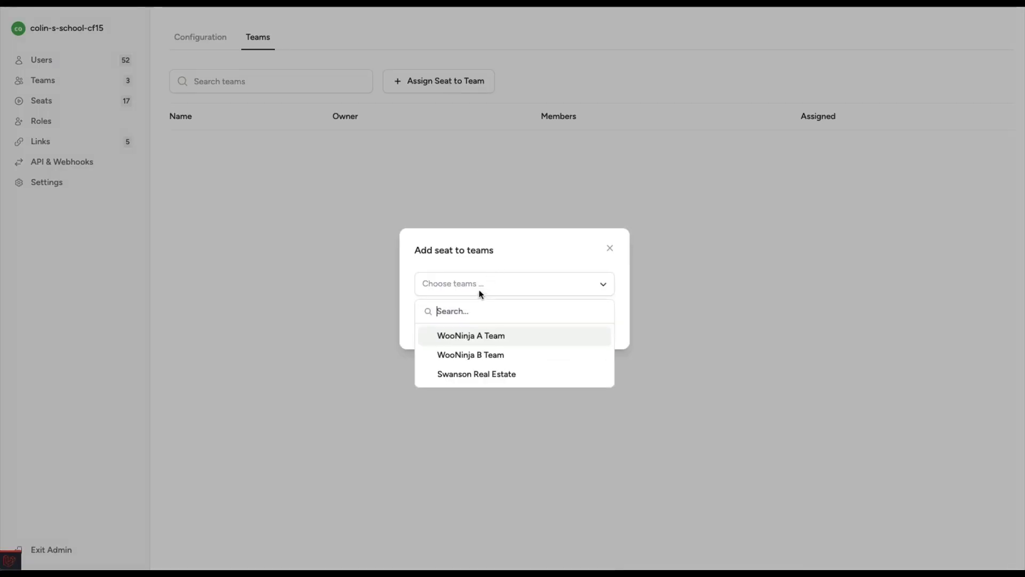
pyautogui.click(471, 372)
pyautogui.click(601, 325)
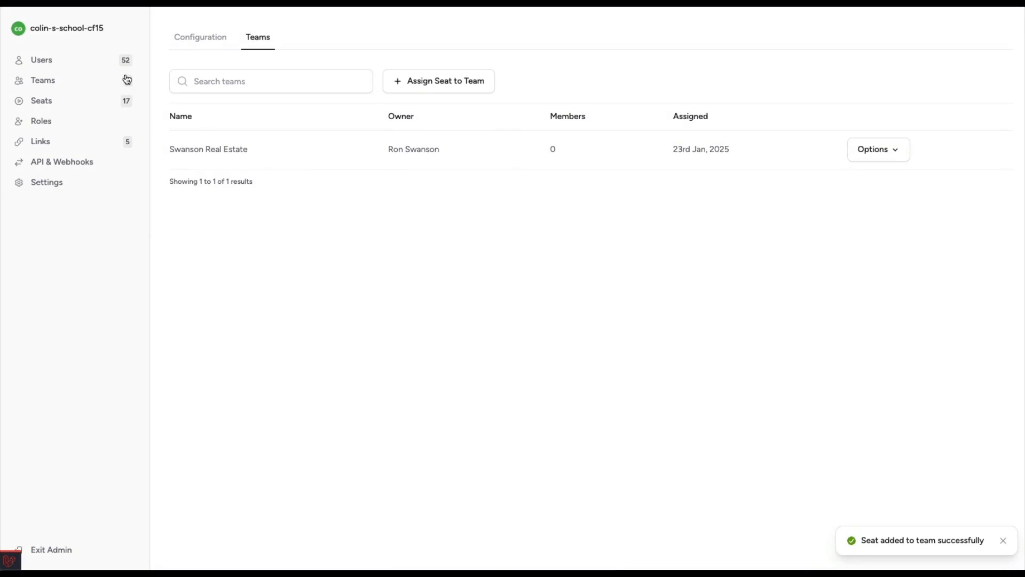
# Step: Open the Swanson Real Estate team and check its assigned seats
pyautogui.click(91, 83)
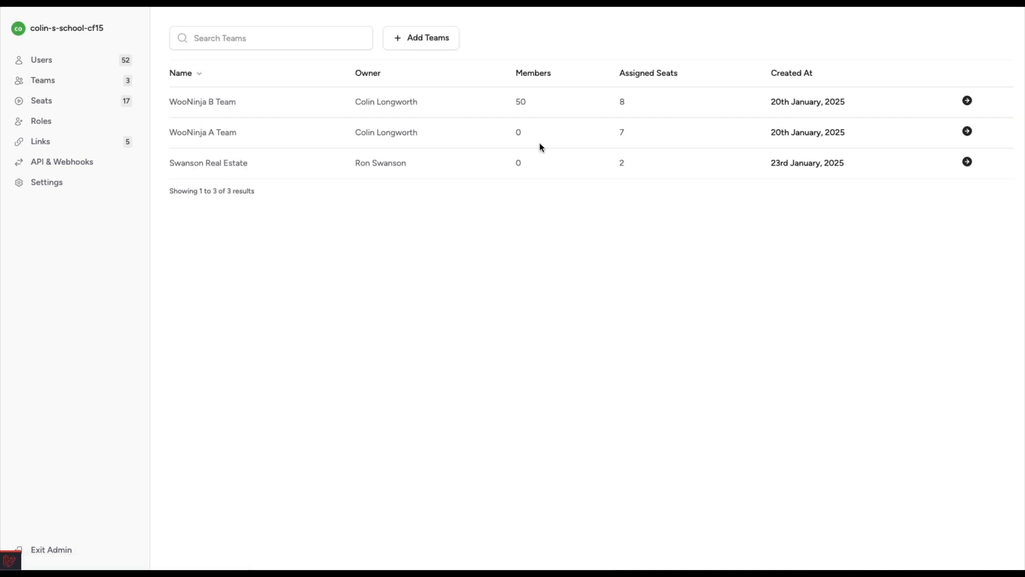
pyautogui.click(968, 163)
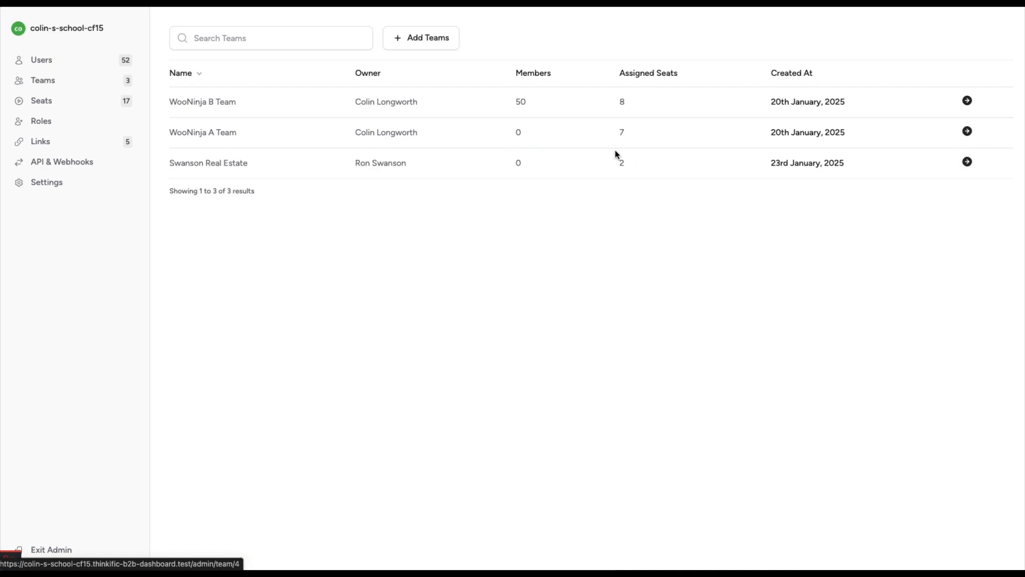
pyautogui.click(229, 42)
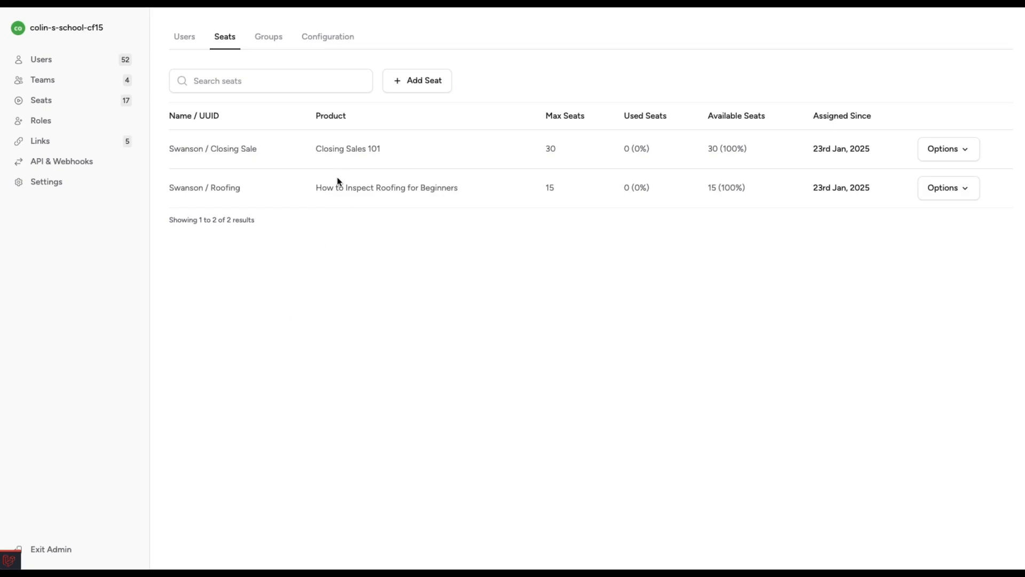
# Step: Search the users for the Swanson Real Estate team's owner, open that profile and impersonate the user
pyautogui.click(81, 64)
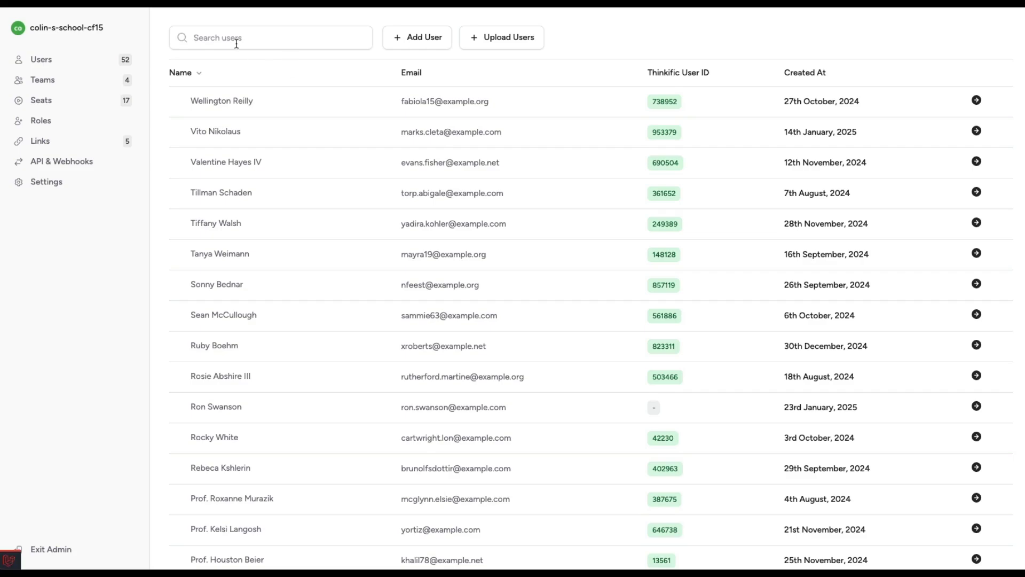
pyautogui.click(236, 40)
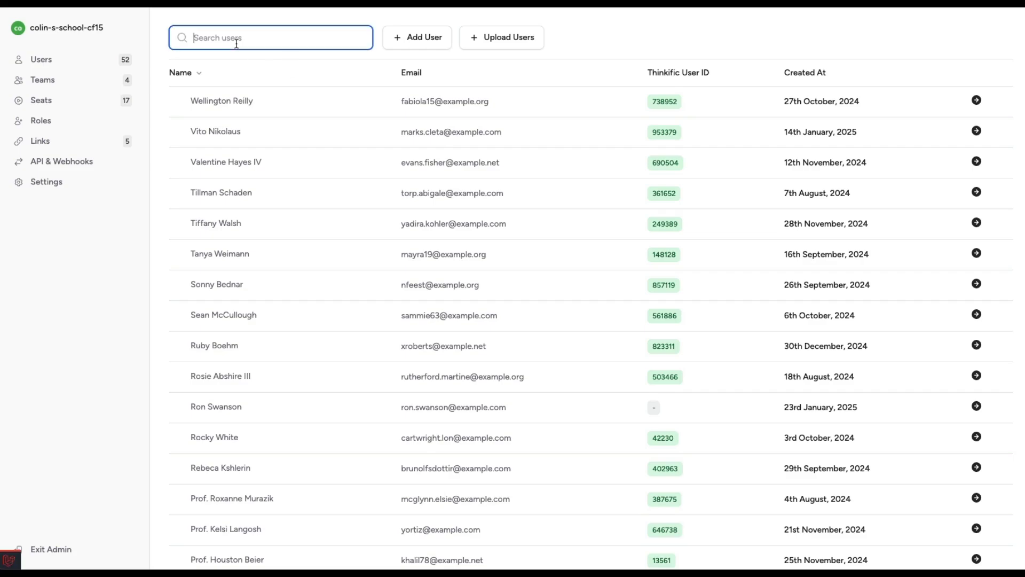
pyautogui.write('ron')
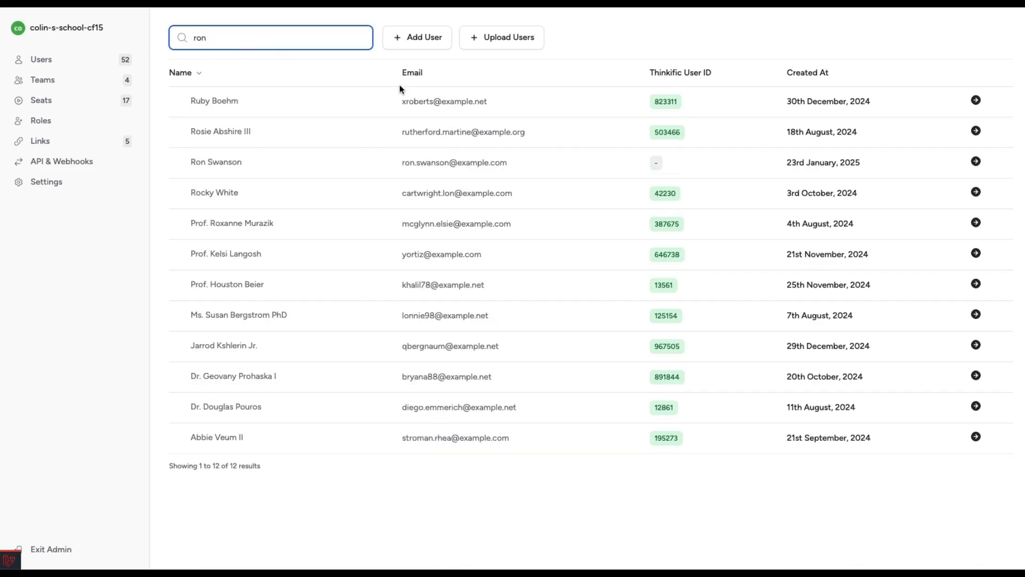
pyautogui.write(' sw')
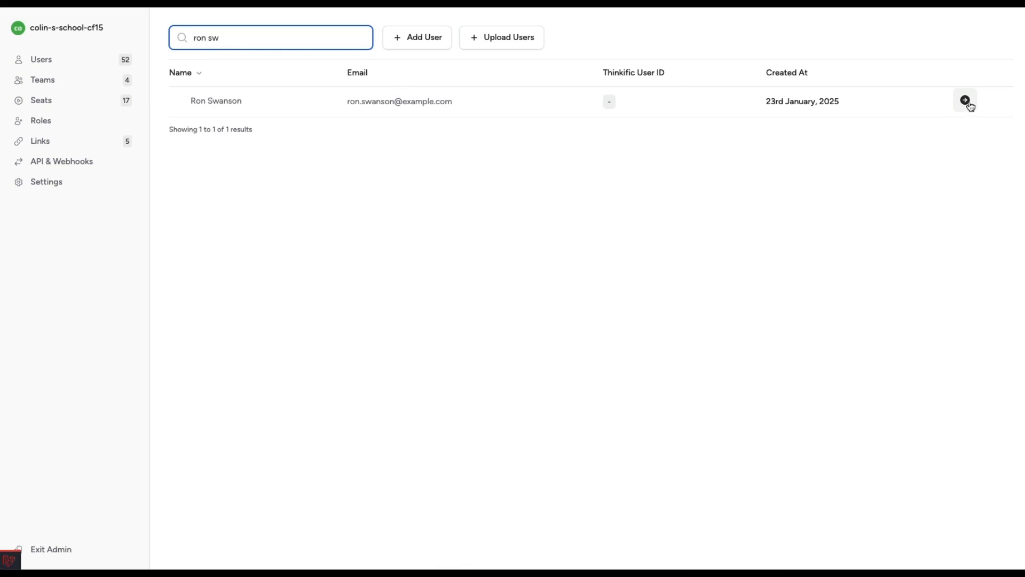
pyautogui.click(966, 101)
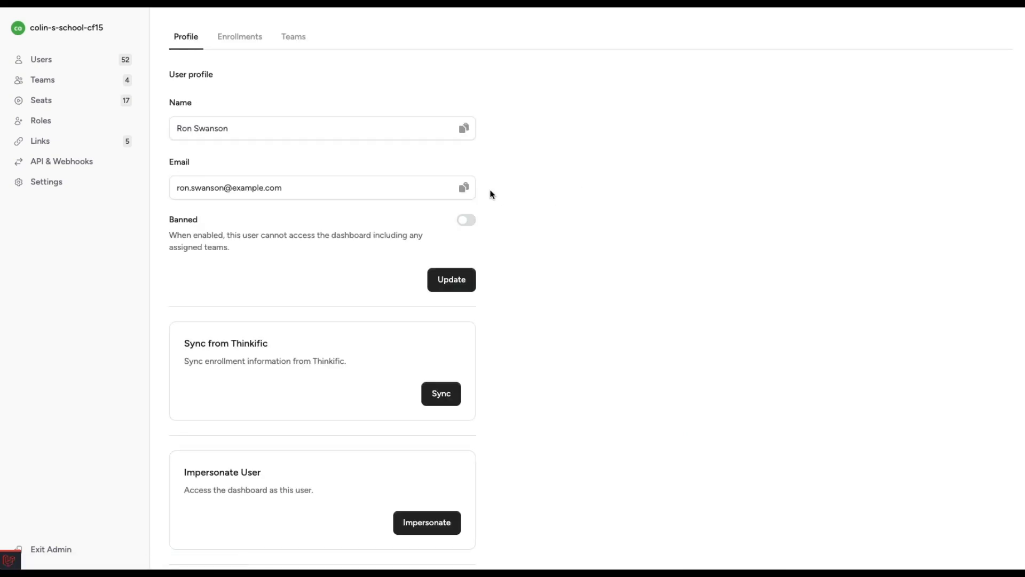
pyautogui.scroll(-2, 275, 238)
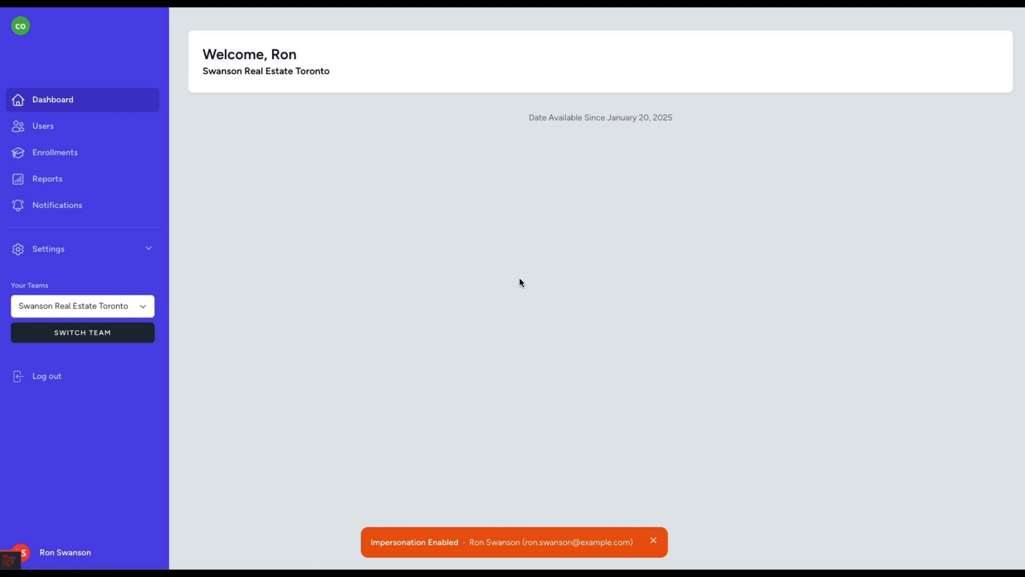
# Step: Switch the impersonated owner's dashboard to the Swanson Real Estate team
pyautogui.click(131, 305)
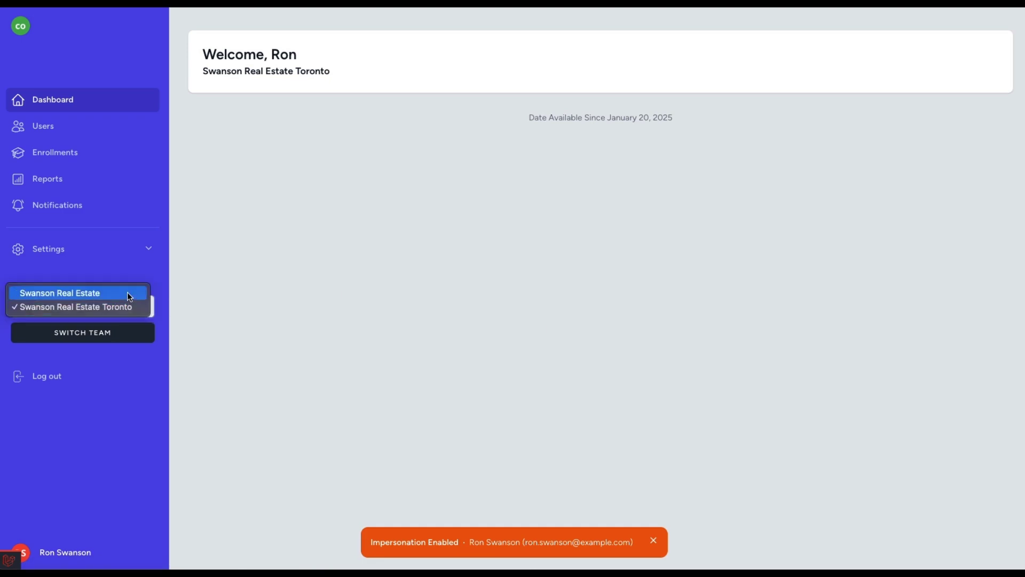
pyautogui.click(128, 292)
pyautogui.click(105, 337)
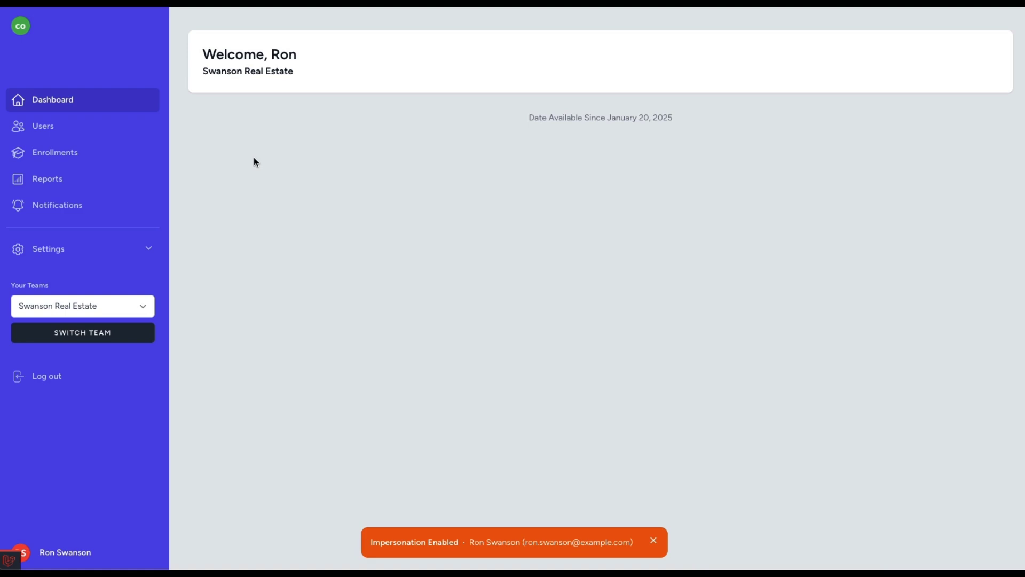
# Step: Start adding a user to the team and fill in a sample full name, email and password
pyautogui.click(118, 133)
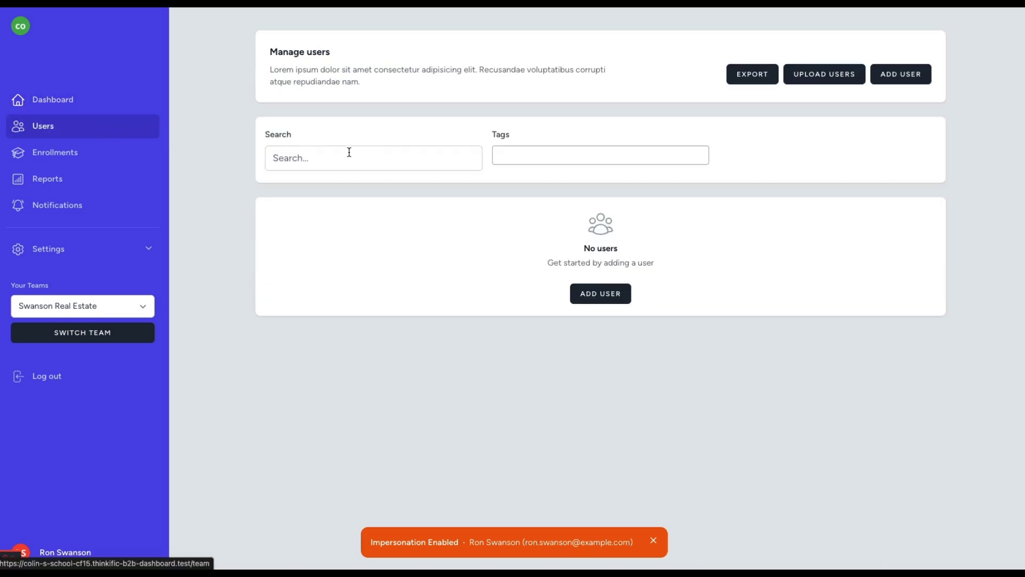
pyautogui.click(903, 74)
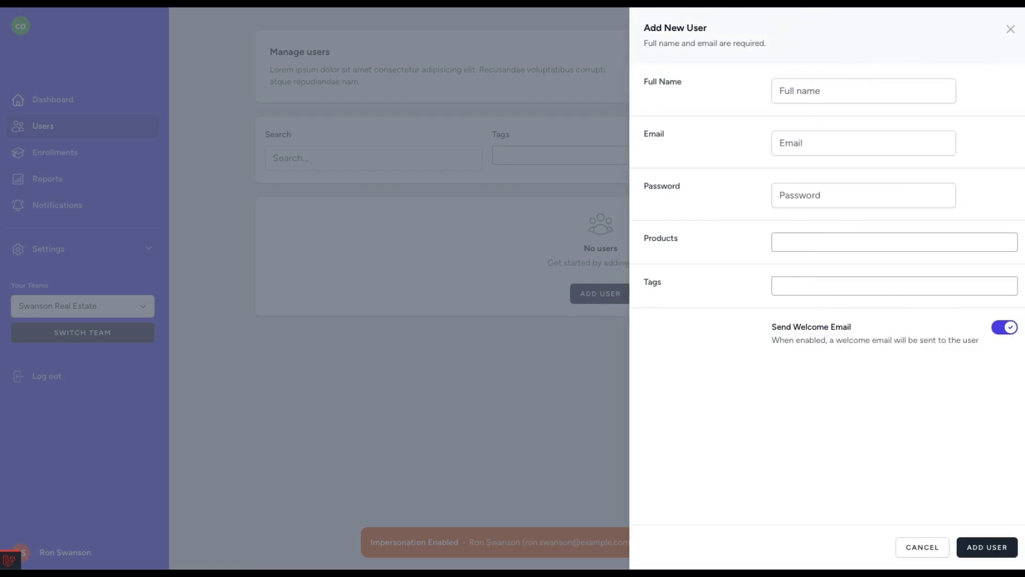
pyautogui.click(902, 2)
pyautogui.click(719, 220)
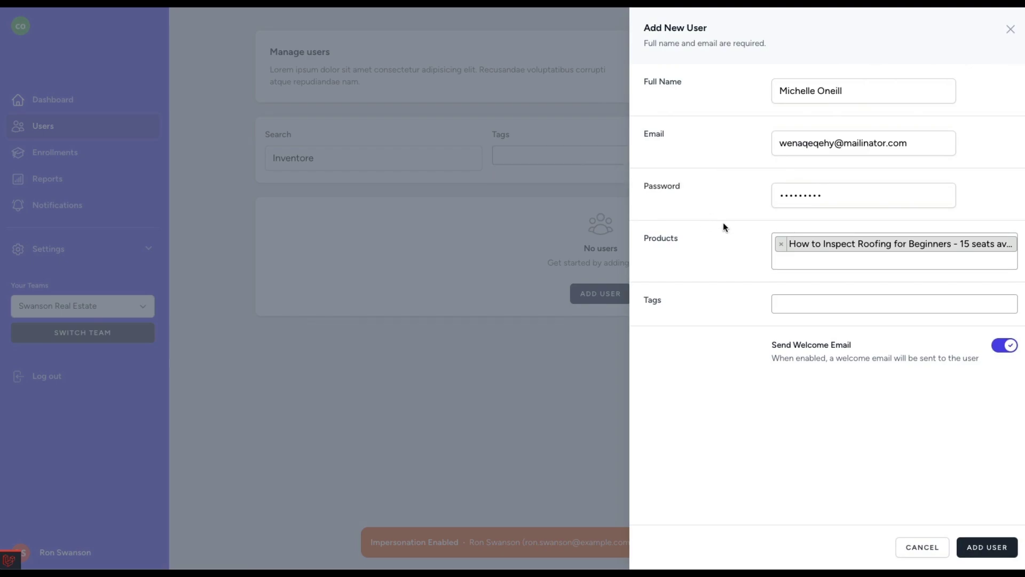
# Step: Set the new user's products to Closing Sales 101 and How to Inspect Roofing for Beginners, and cancel adding the user
pyautogui.click(781, 255)
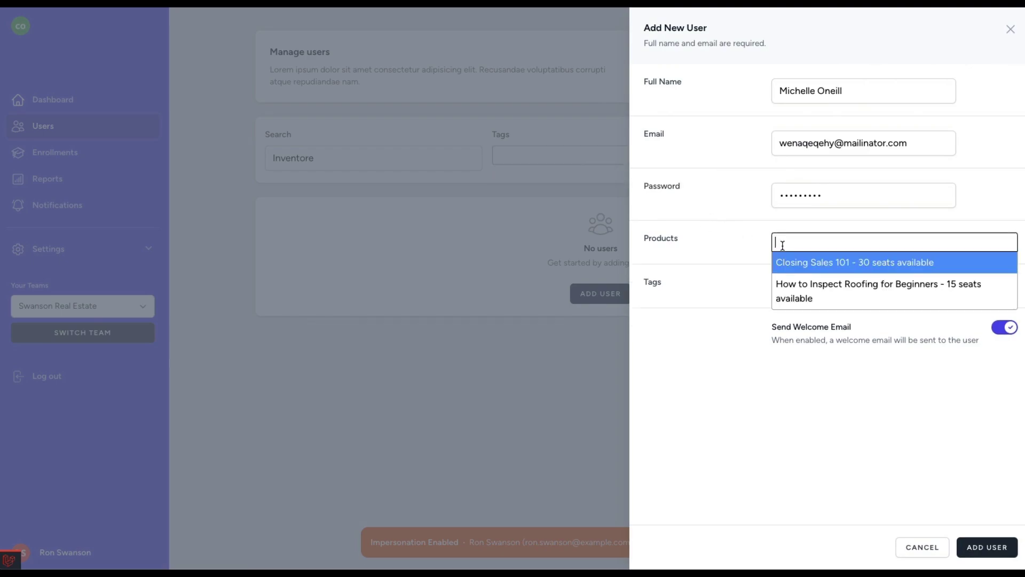
pyautogui.click(815, 262)
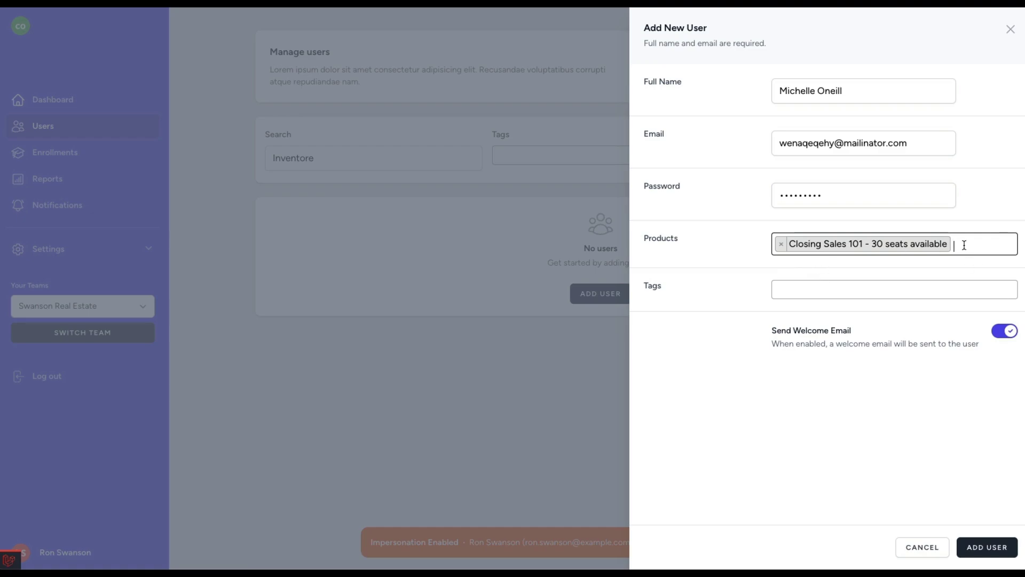
pyautogui.click(981, 243)
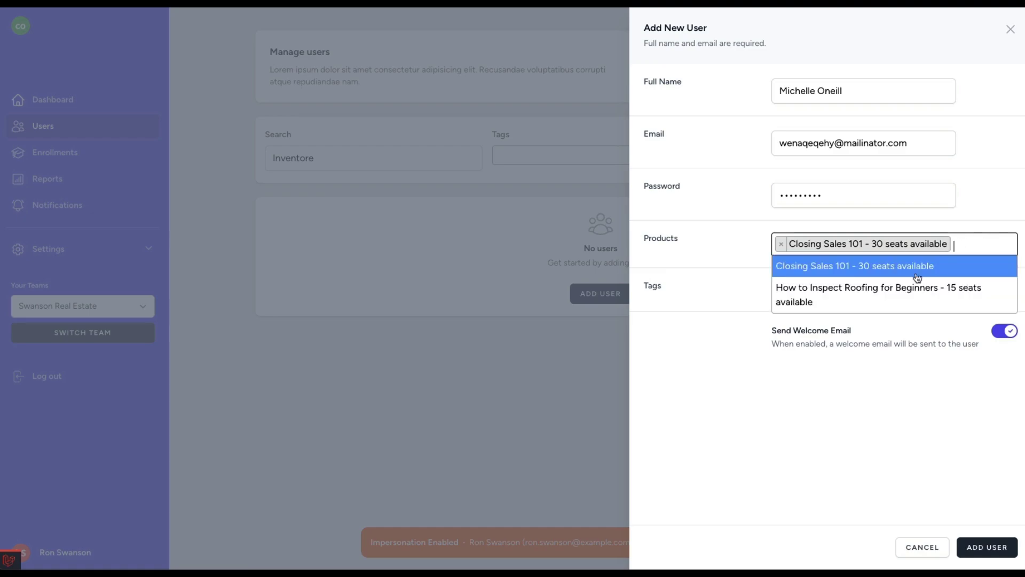
pyautogui.click(874, 300)
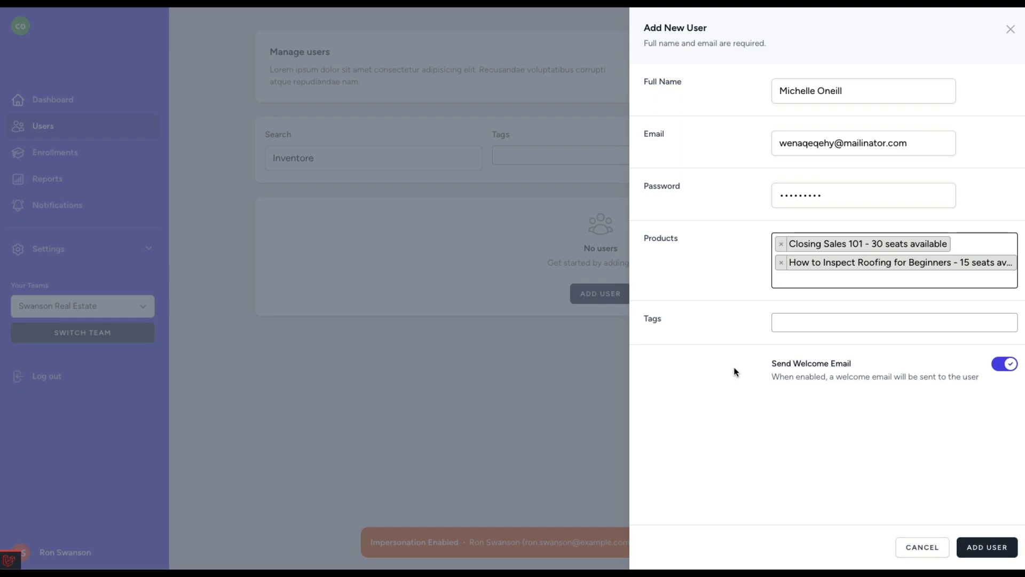
pyautogui.click(921, 547)
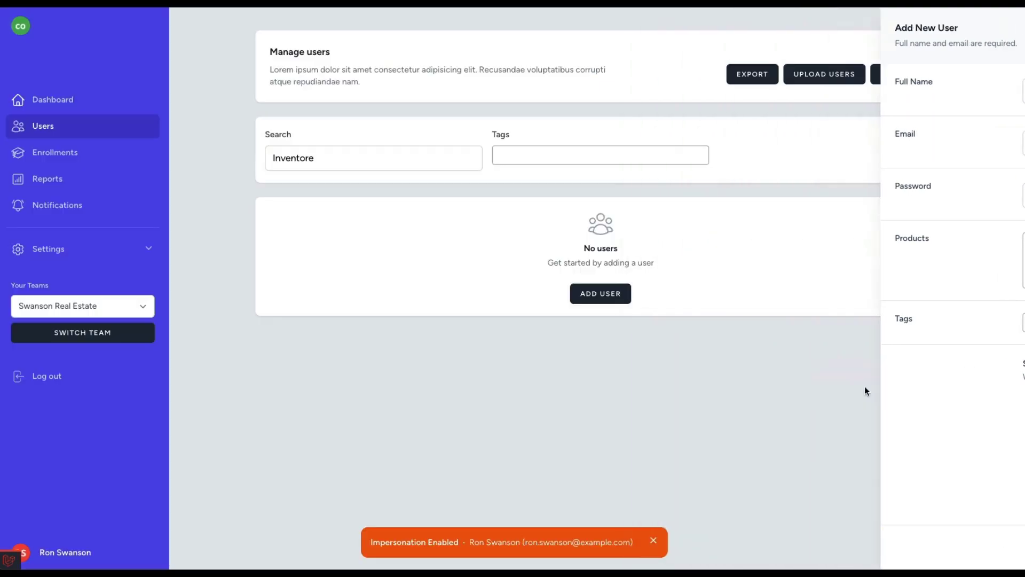